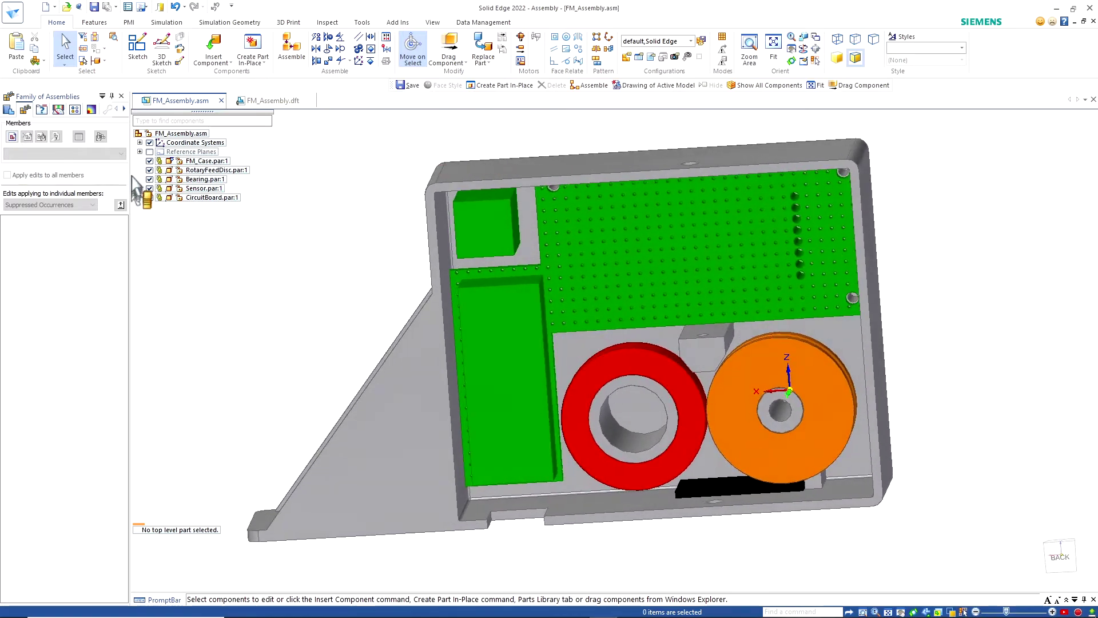
Uncheck FM_Case in PathFinder, then select and deselect the RotaryFeedDisc
{"action": "left_click", "coordinate": [150, 162]}
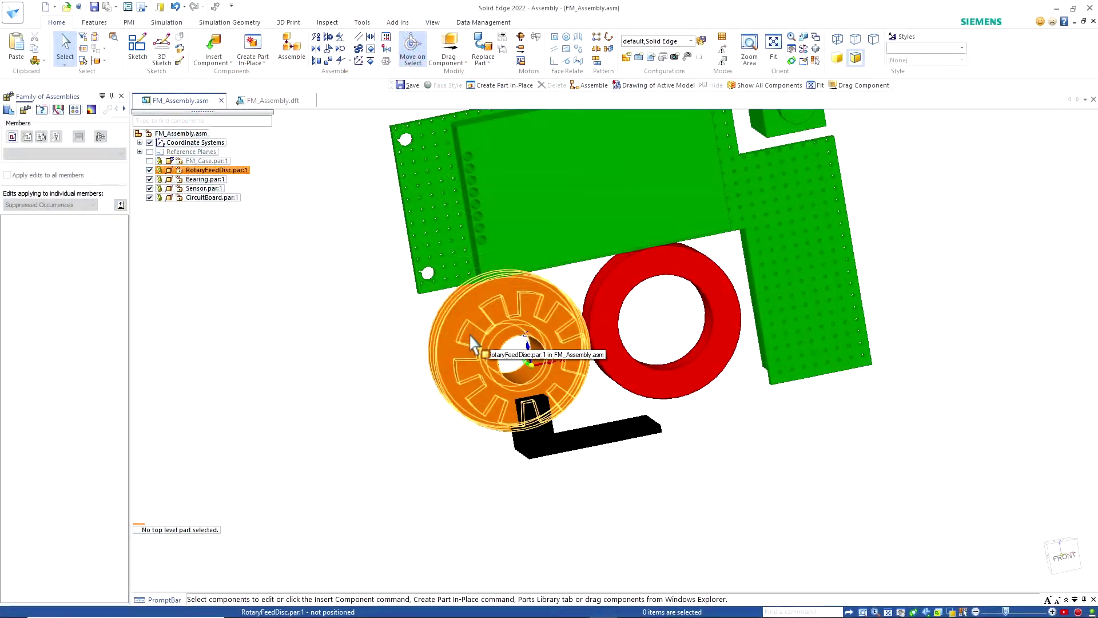
{"action": "left_click", "coordinate": [464, 336]}
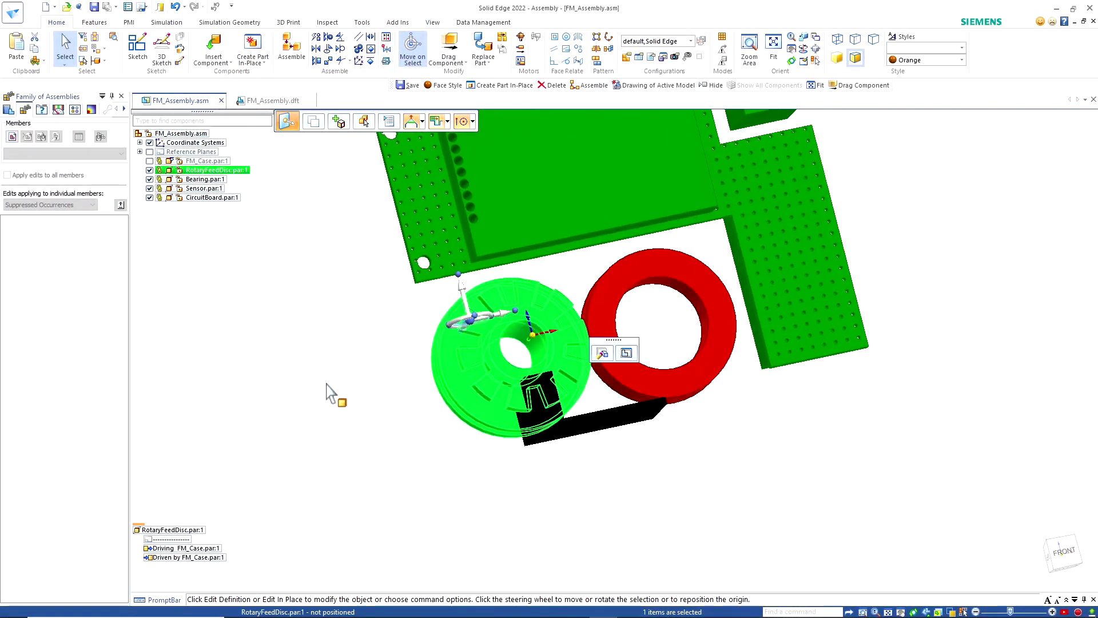
{"action": "key", "text": "Escape"}
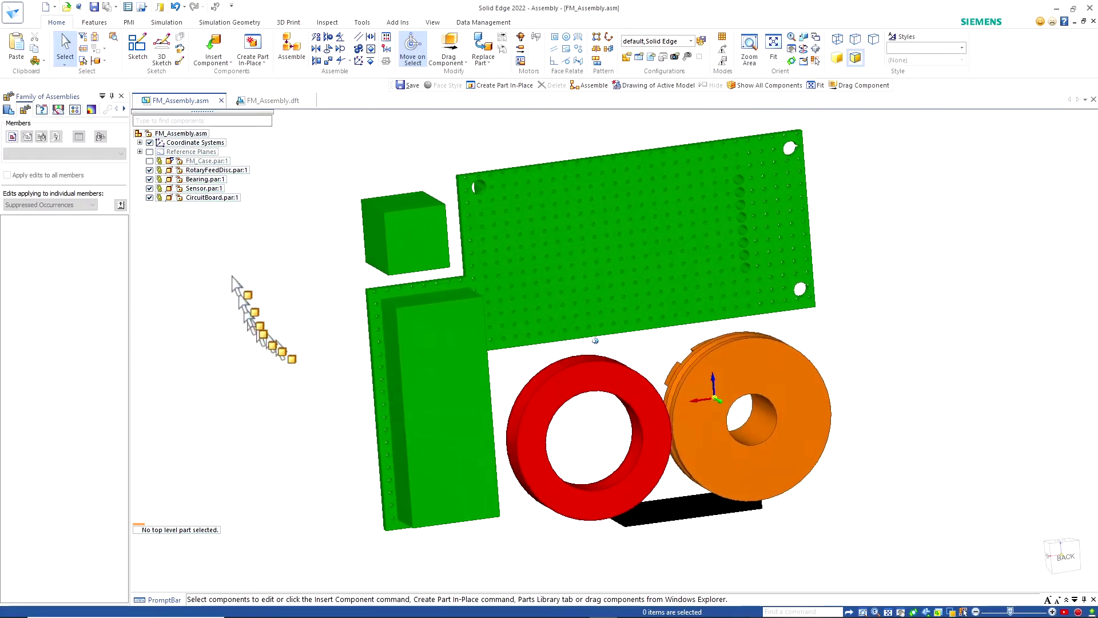
Re-check FM_Case and switch to the FM_Assembly.dft drawing sheet
{"action": "left_click", "coordinate": [170, 162]}
{"action": "left_click", "coordinate": [273, 100]}
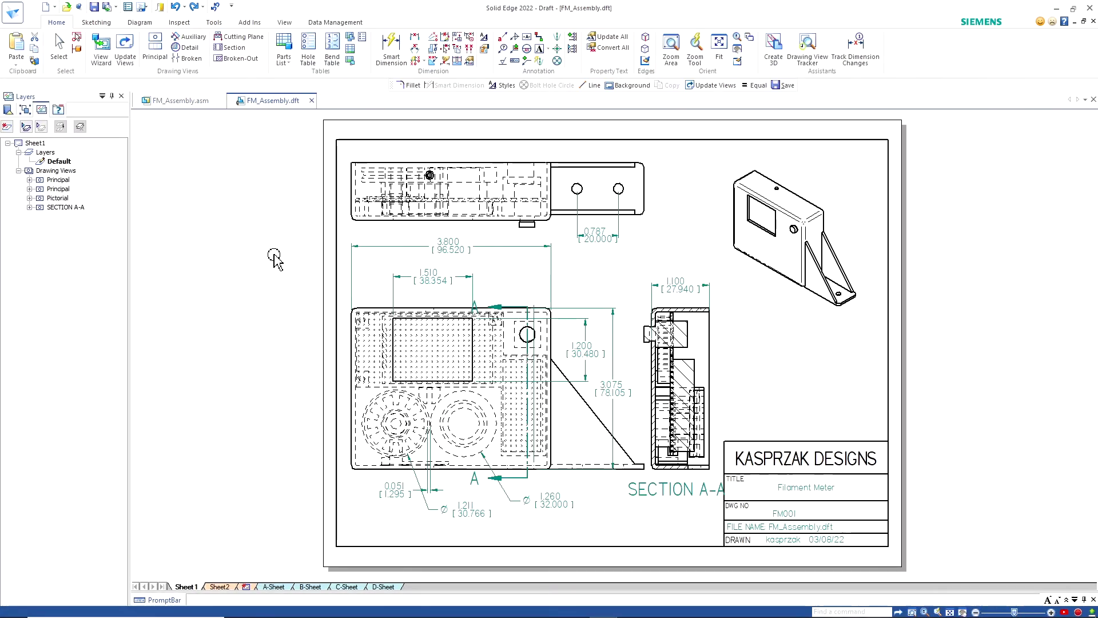
{"action": "scroll", "coordinate": [274, 257], "scroll_direction": "up", "scroll_amount": 4}
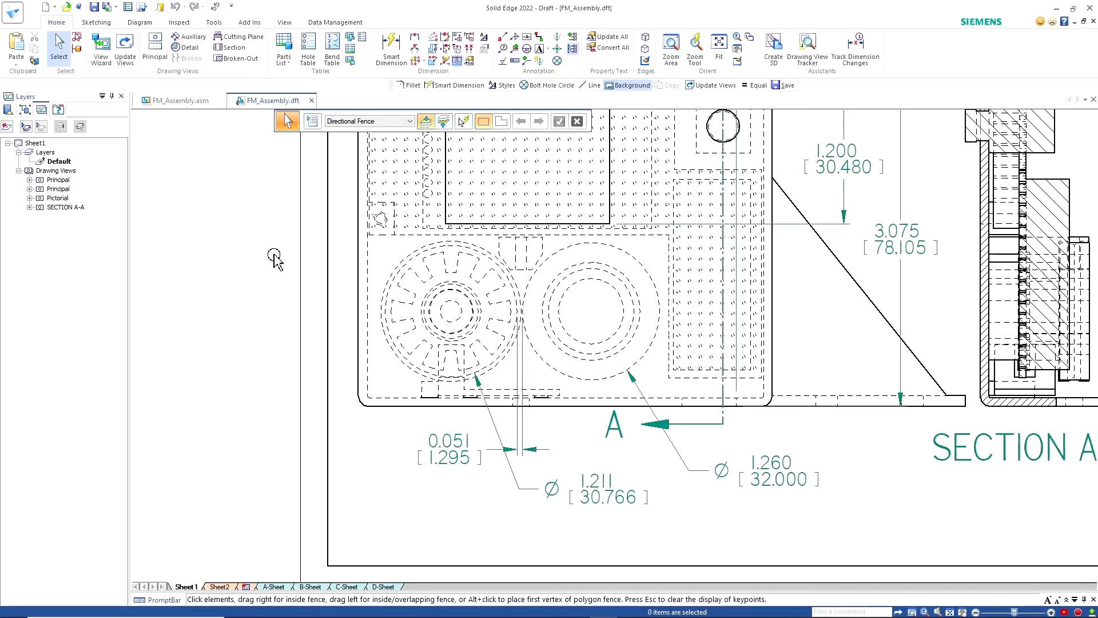
{"action": "scroll", "coordinate": [275, 257], "scroll_direction": "up", "scroll_amount": 2}
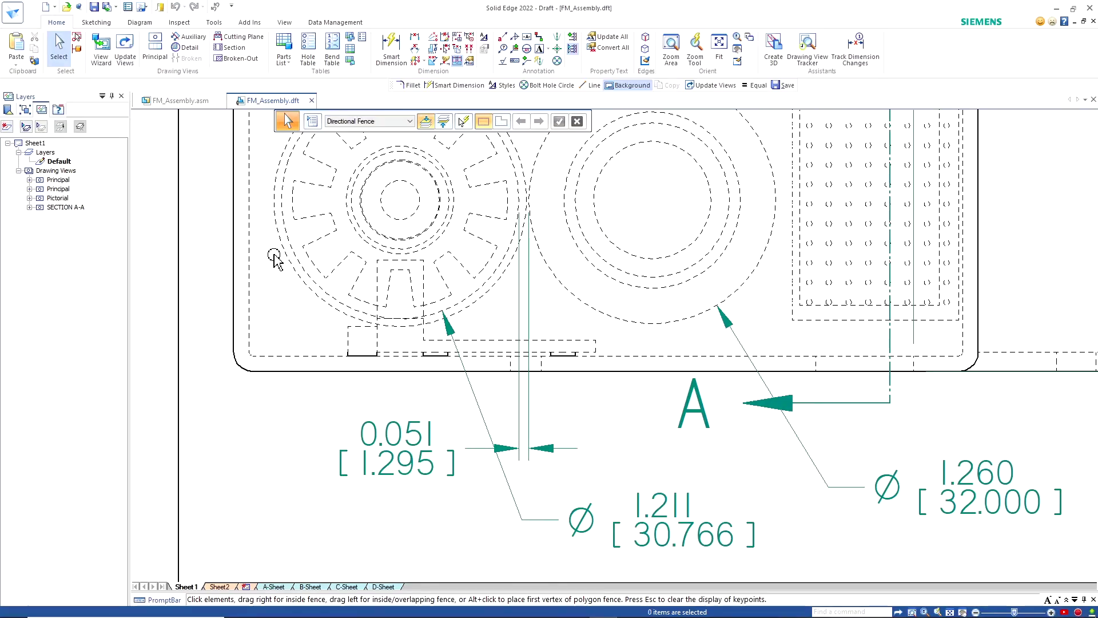
{"action": "scroll", "coordinate": [275, 258], "scroll_direction": "down", "scroll_amount": 2}
{"action": "scroll", "coordinate": [275, 258], "scroll_direction": "down", "scroll_amount": 2}
{"action": "scroll", "coordinate": [275, 258], "scroll_direction": "down", "scroll_amount": 1}
{"action": "scroll", "coordinate": [274, 257], "scroll_direction": "down", "scroll_amount": 1}
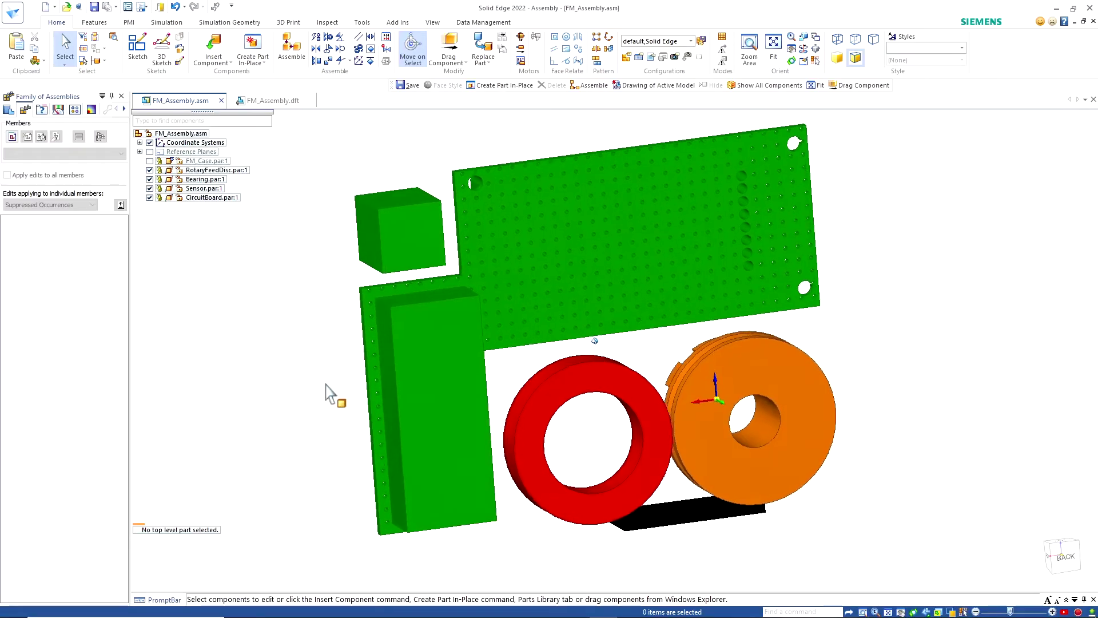
Orbit the assembly, turn FM_Case back on, and view the underside
{"action": "left_click_drag", "start_coordinate": [327, 393], "coordinate": [220, 248]}
{"action": "left_click", "coordinate": [160, 161]}
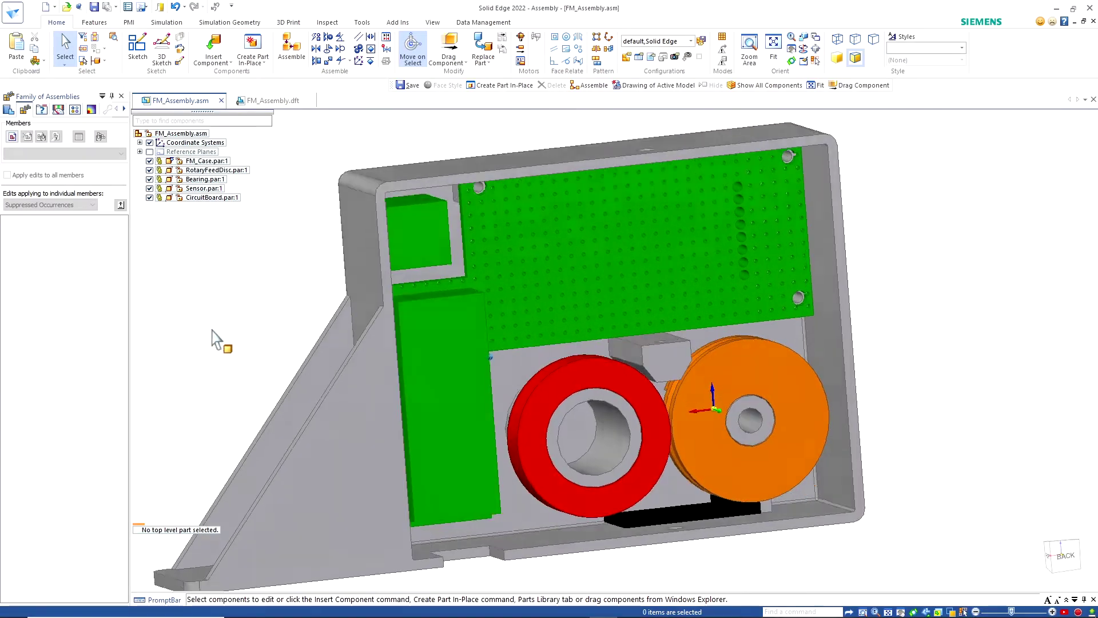
{"action": "left_click_drag", "start_coordinate": [257, 334], "coordinate": [701, 273]}
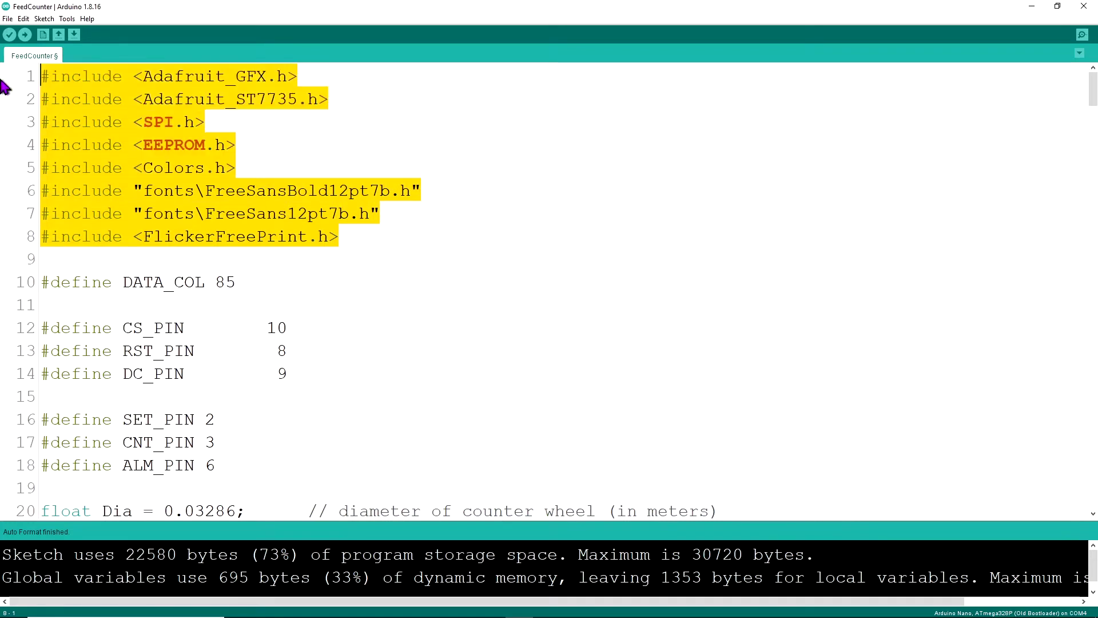
{"action": "left_click_drag", "start_coordinate": [328, 98], "coordinate": [41, 77]}
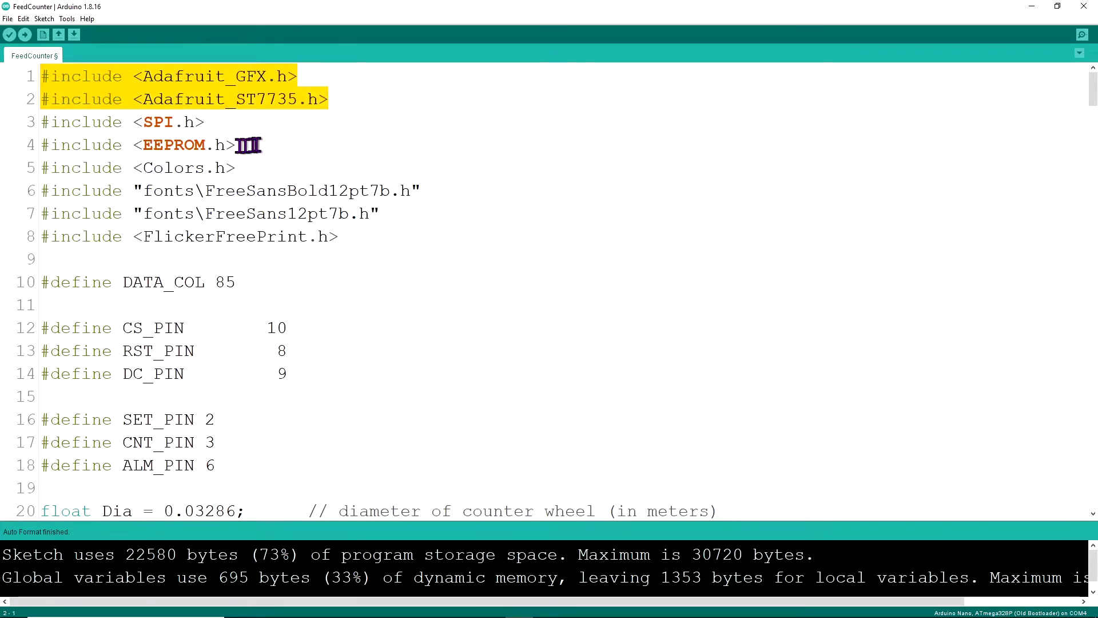
{"action": "left_click_drag", "start_coordinate": [238, 145], "coordinate": [42, 145]}
{"action": "left_click", "coordinate": [29, 167]}
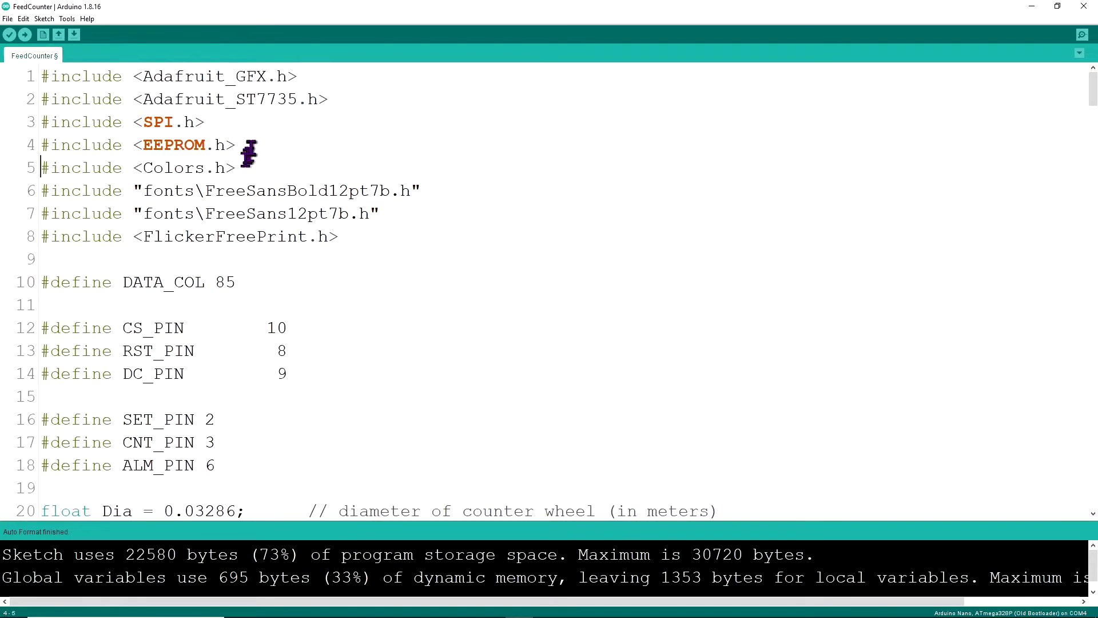
{"action": "left_click_drag", "start_coordinate": [237, 145], "coordinate": [41, 148]}
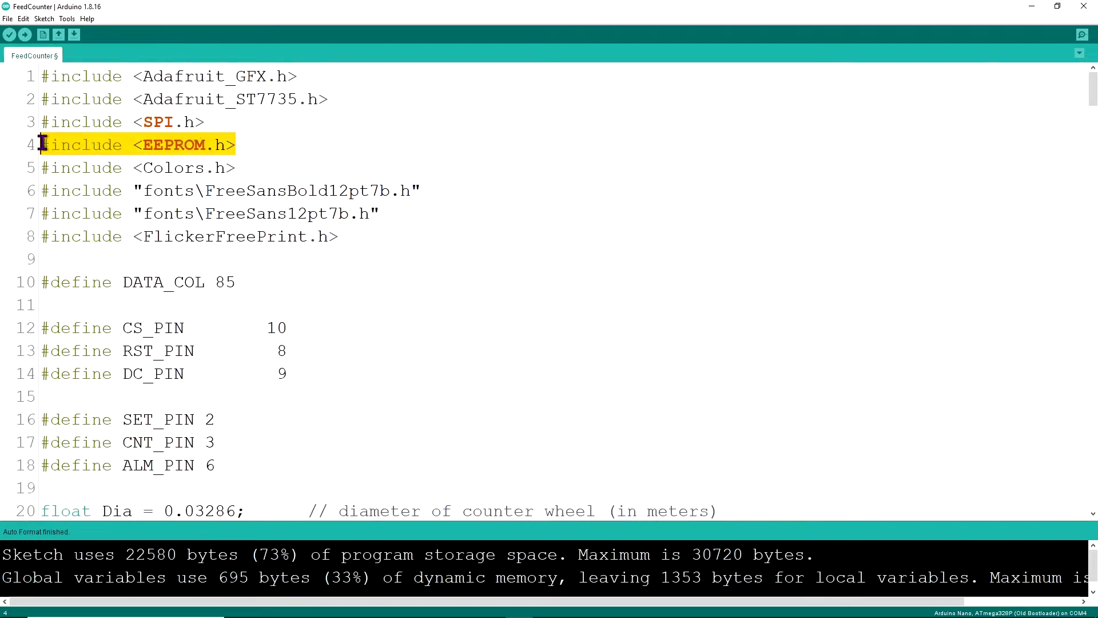
{"action": "left_click", "coordinate": [246, 168]}
{"action": "left_click_drag", "start_coordinate": [237, 167], "coordinate": [41, 171]}
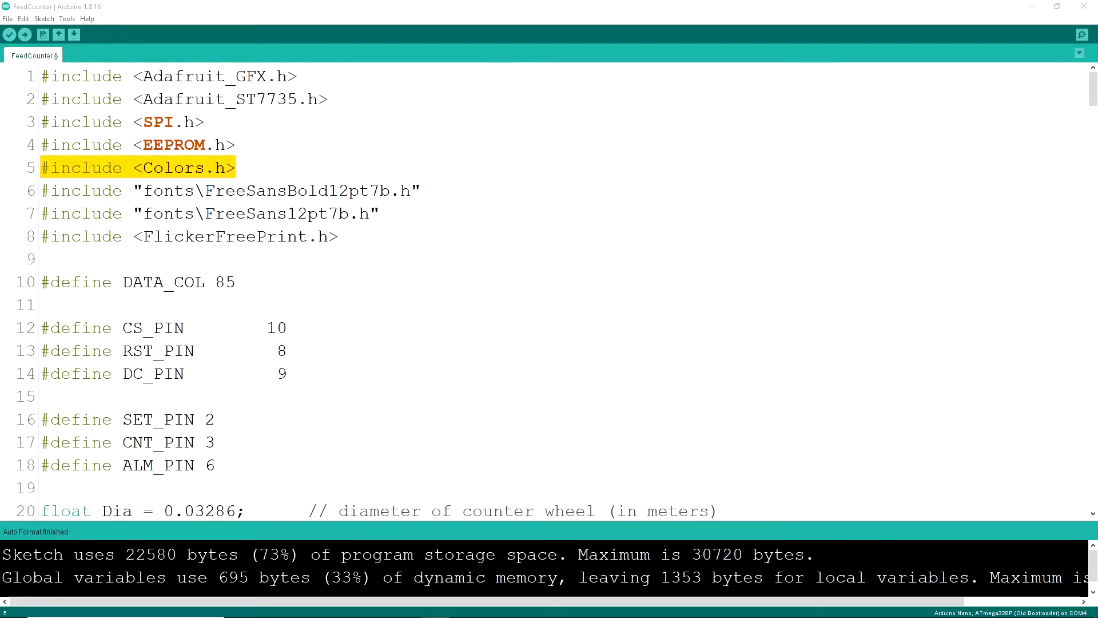
{"action": "left_click_drag", "start_coordinate": [761, 85], "coordinate": [636, 44]}
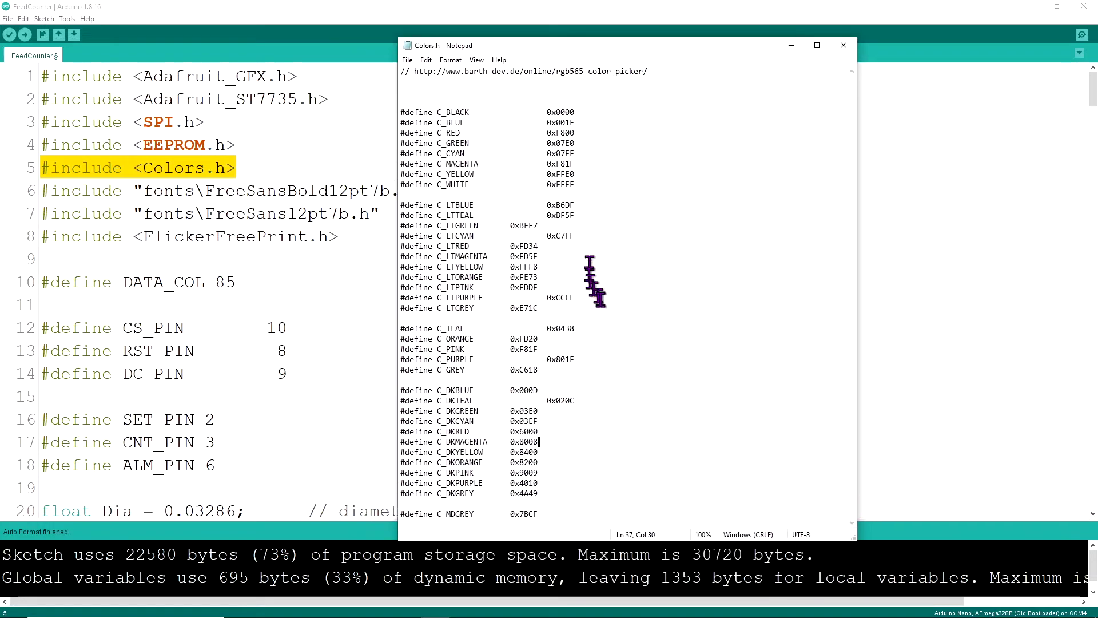
{"action": "mouse_move", "coordinate": [575, 300]}
{"action": "left_mouse_down"}
{"action": "mouse_move", "coordinate": [413, 155]}
{"action": "mouse_move", "coordinate": [401, 112]}
{"action": "left_mouse_up"}
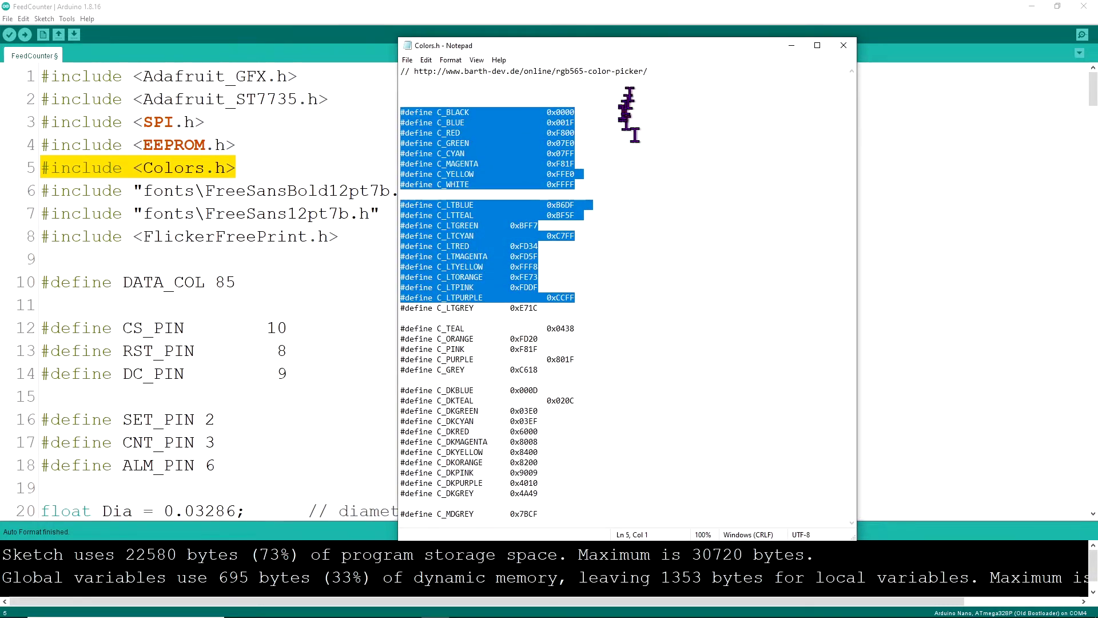
{"action": "left_click_drag", "start_coordinate": [639, 45], "coordinate": [1089, 343]}
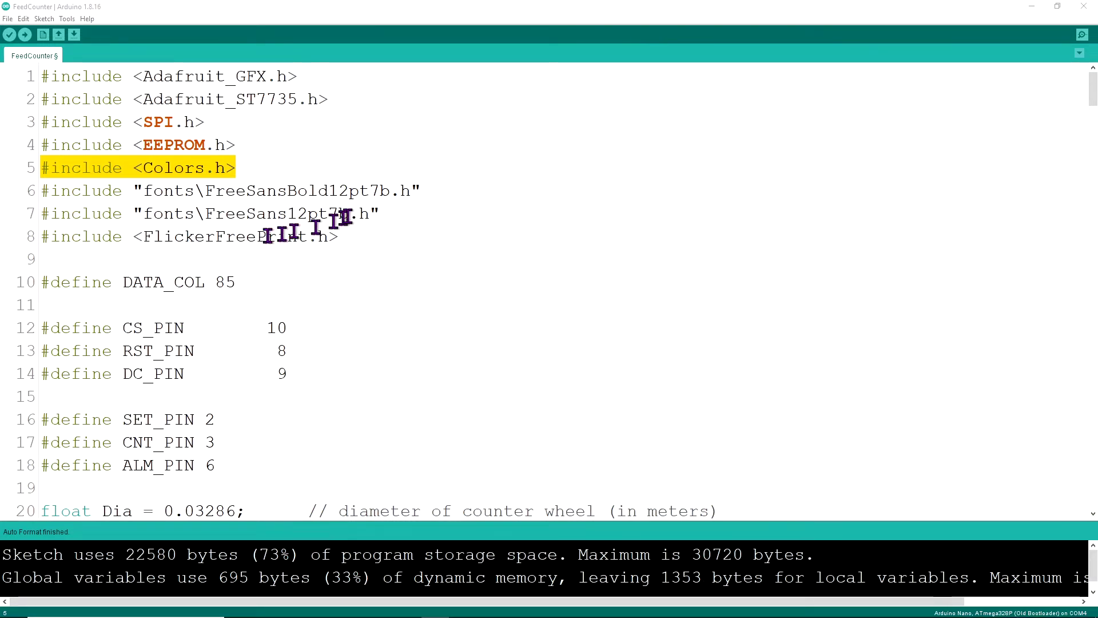
{"action": "left_click_drag", "start_coordinate": [380, 214], "coordinate": [4, 190]}
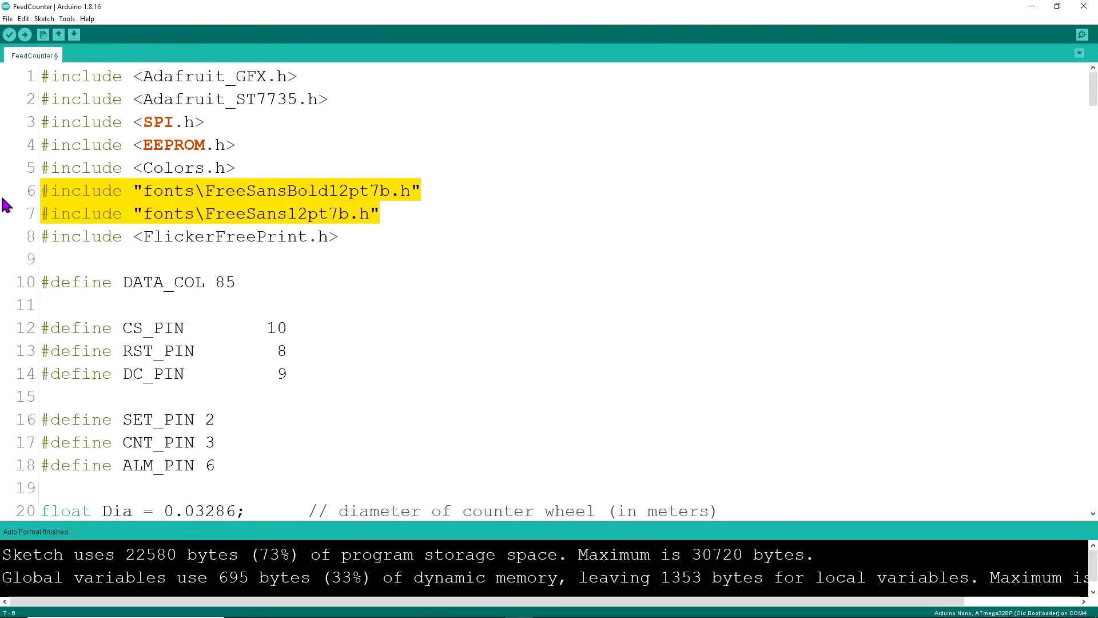
{"action": "double_click", "coordinate": [171, 191]}
{"action": "left_click_drag", "start_coordinate": [206, 191], "coordinate": [392, 191]}
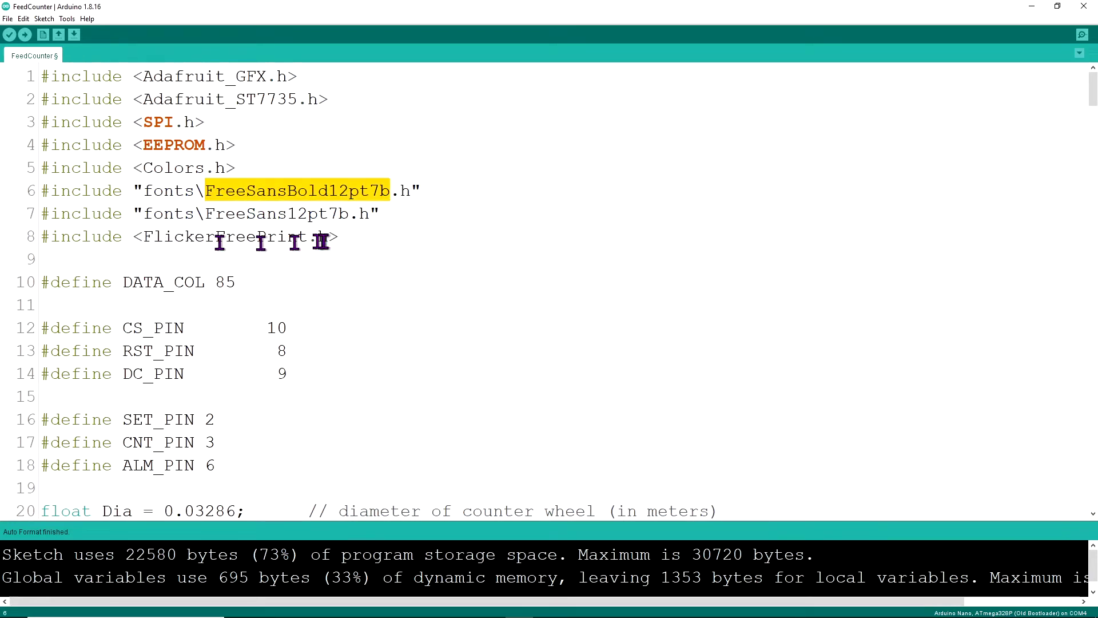
{"action": "left_click_drag", "start_coordinate": [340, 237], "coordinate": [3, 244]}
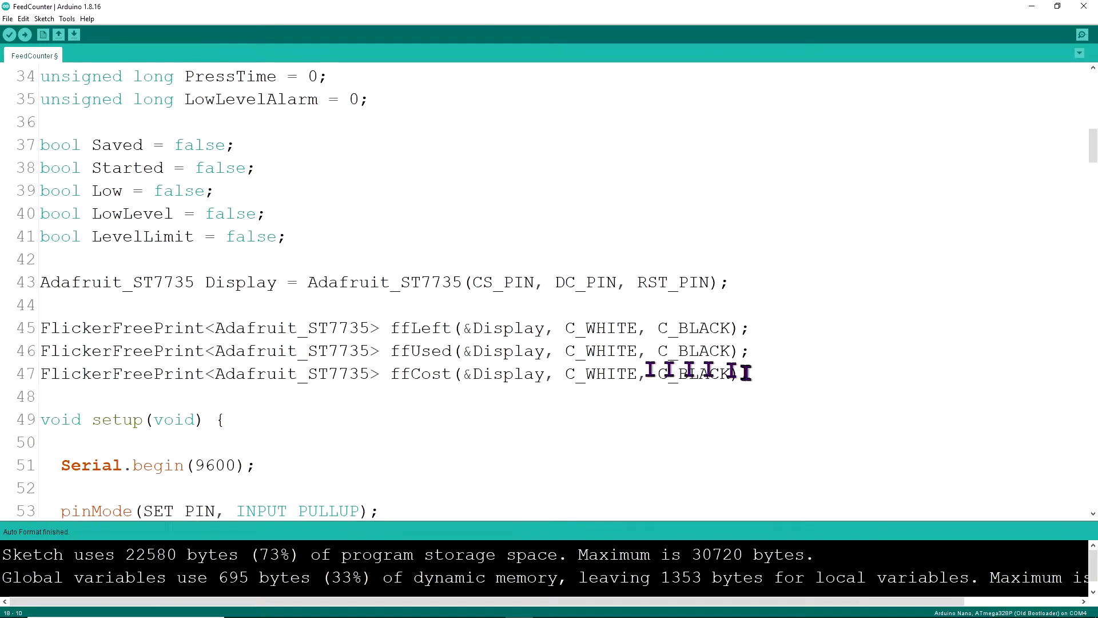
{"action": "left_click_drag", "start_coordinate": [751, 374], "coordinate": [25, 324]}
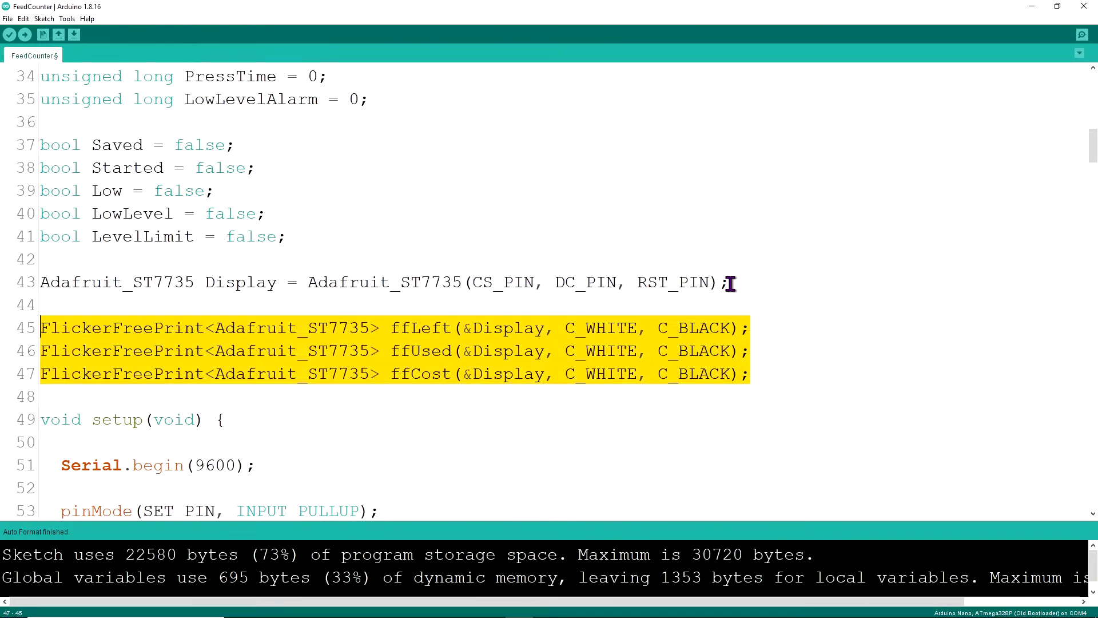
{"action": "double_click", "coordinate": [436, 328]}
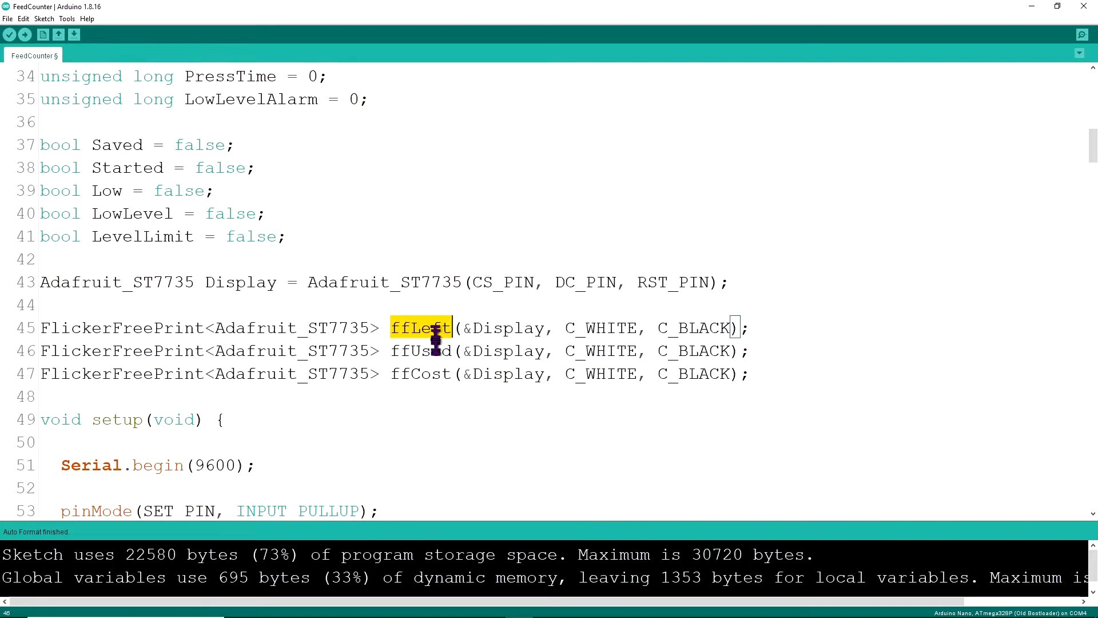
{"action": "double_click", "coordinate": [436, 351]}
{"action": "double_click", "coordinate": [436, 373]}
{"action": "scroll", "coordinate": [378, 378], "scroll_direction": "down", "scroll_amount": 4}
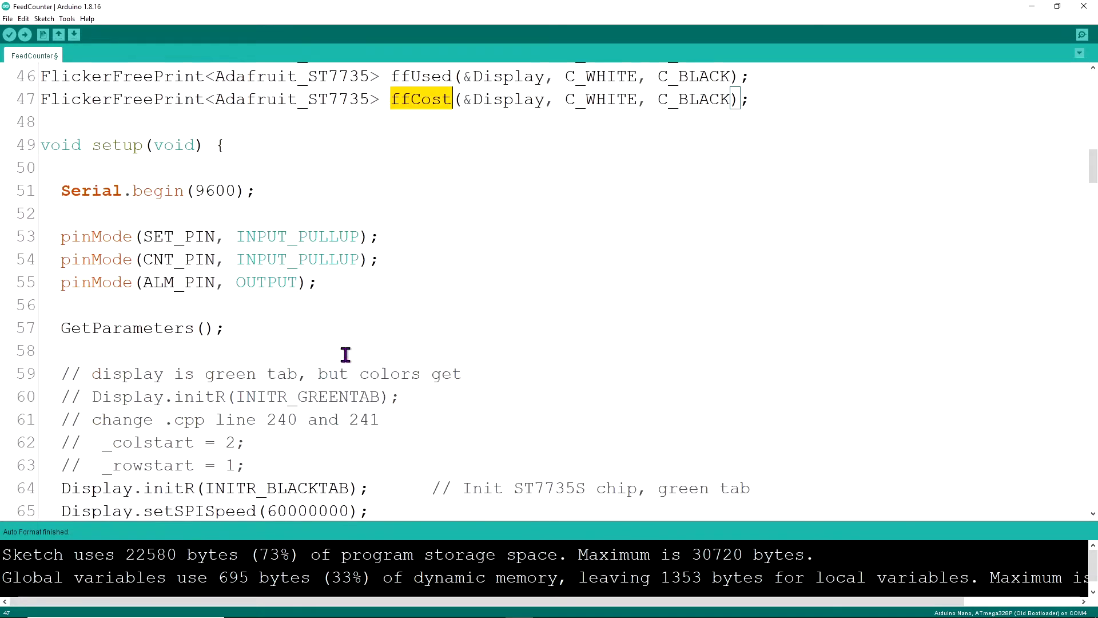
{"action": "left_click_drag", "start_coordinate": [344, 281], "coordinate": [17, 236]}
{"action": "double_click", "coordinate": [297, 236]}
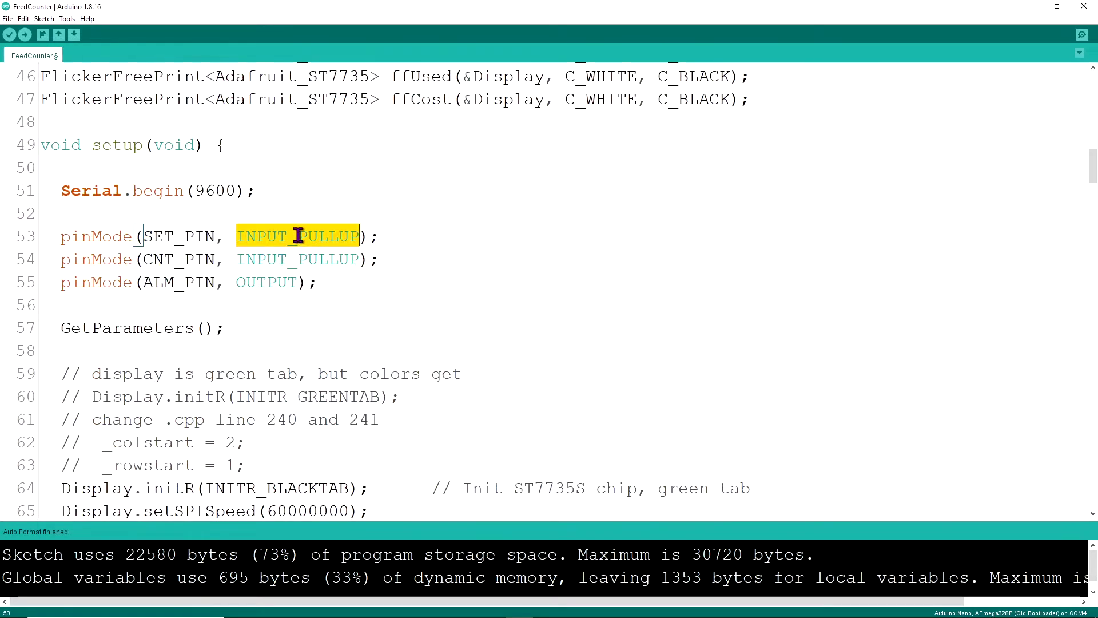
{"action": "double_click", "coordinate": [298, 259]}
{"action": "double_click", "coordinate": [267, 282]}
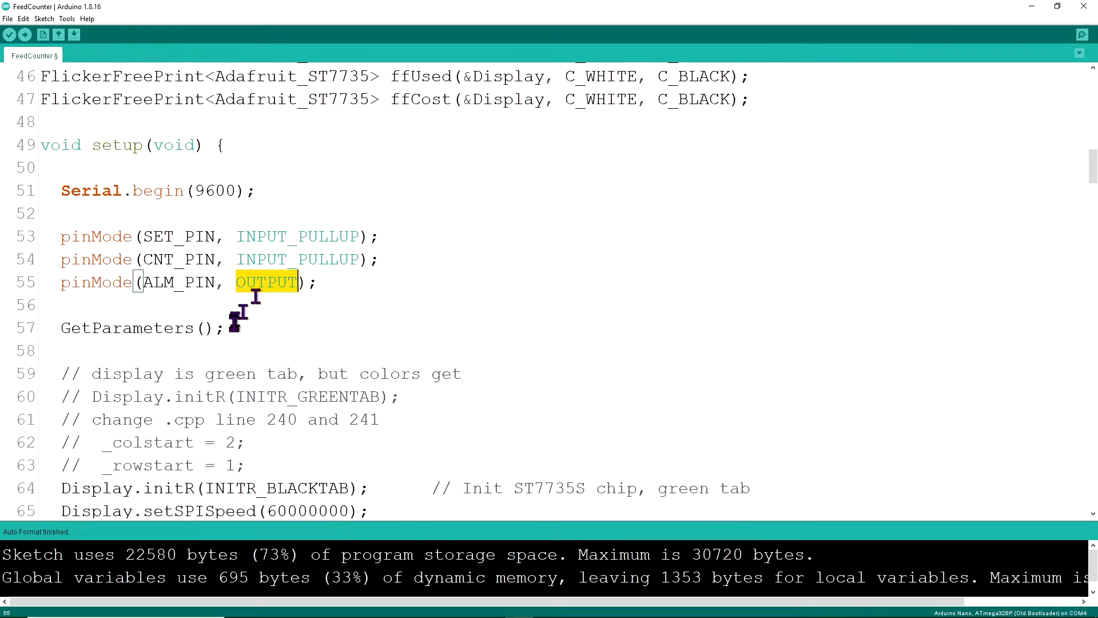
{"action": "left_click_drag", "start_coordinate": [225, 329], "coordinate": [54, 329]}
{"action": "scroll", "coordinate": [390, 198], "scroll_direction": "down", "scroll_amount": 2}
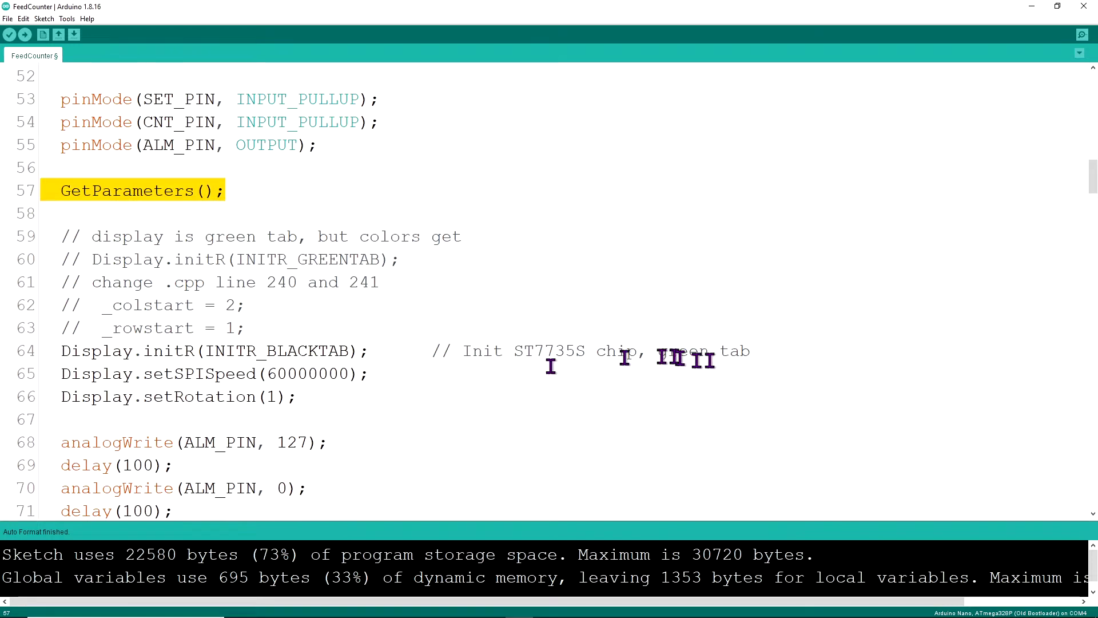
{"action": "left_click_drag", "start_coordinate": [752, 351], "coordinate": [19, 249]}
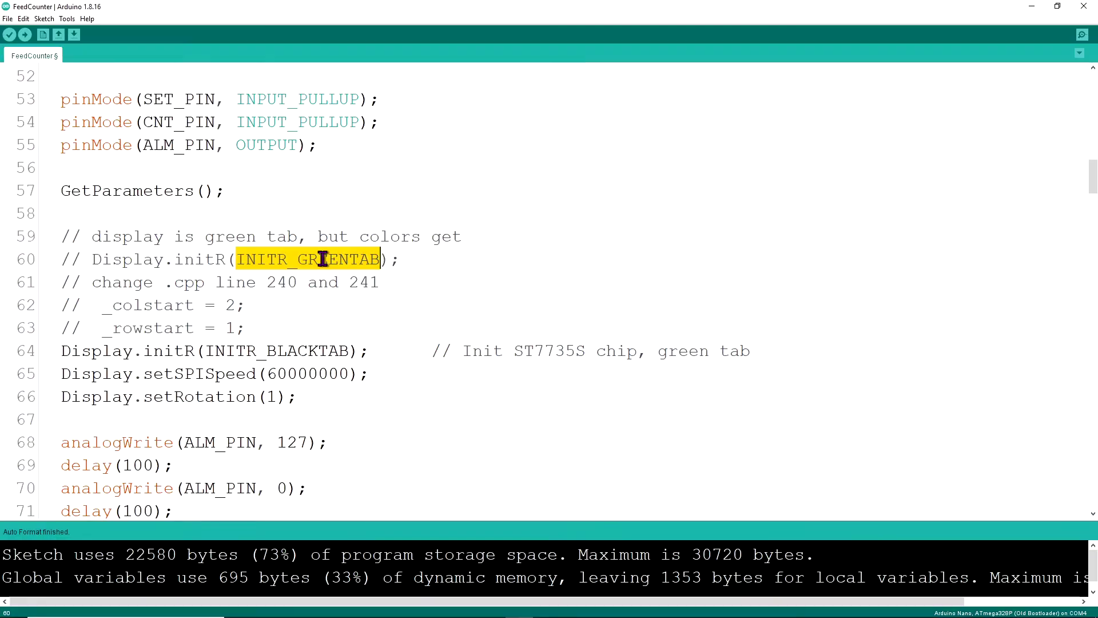
{"action": "double_click", "coordinate": [283, 352]}
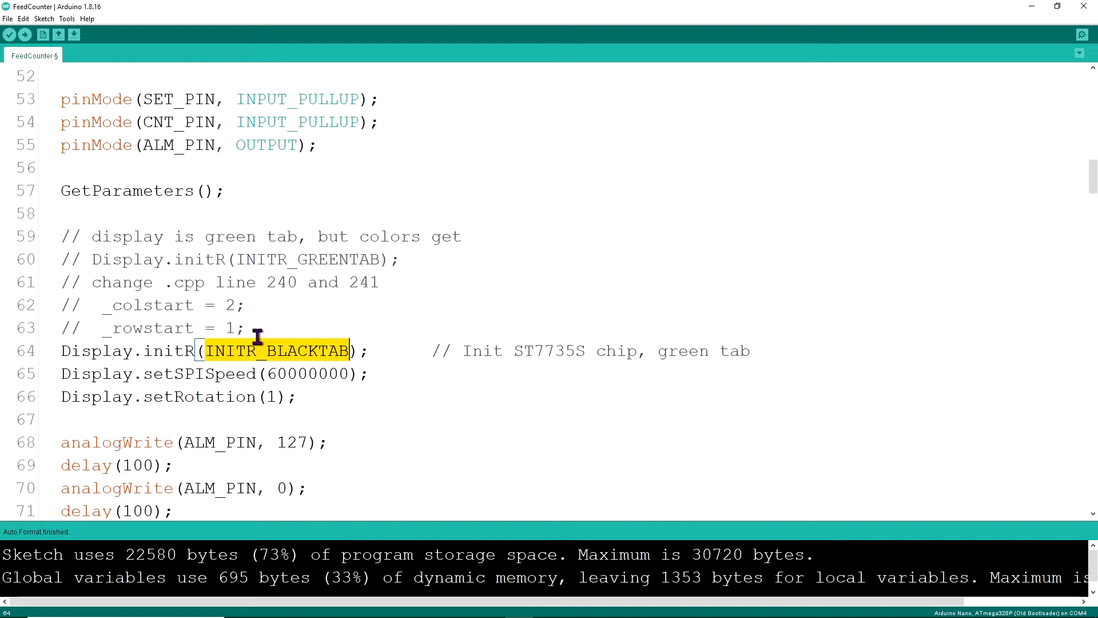
{"action": "left_click_drag", "start_coordinate": [246, 328], "coordinate": [36, 311]}
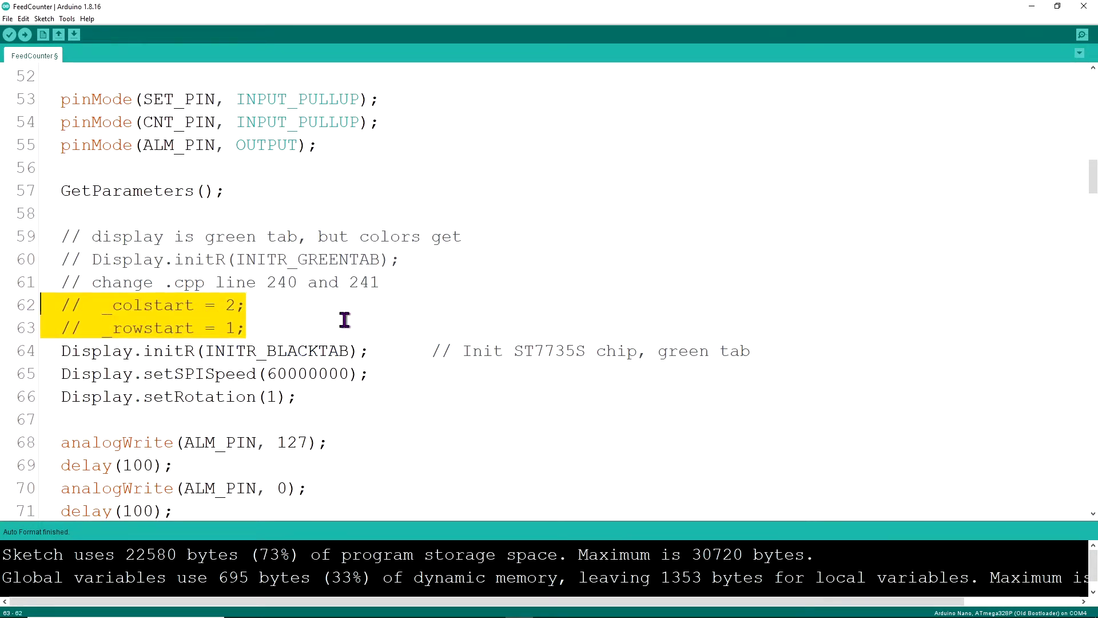
{"action": "scroll", "coordinate": [344, 319], "scroll_direction": "down", "scroll_amount": 1}
{"action": "scroll", "coordinate": [345, 320], "scroll_direction": "down", "scroll_amount": 1}
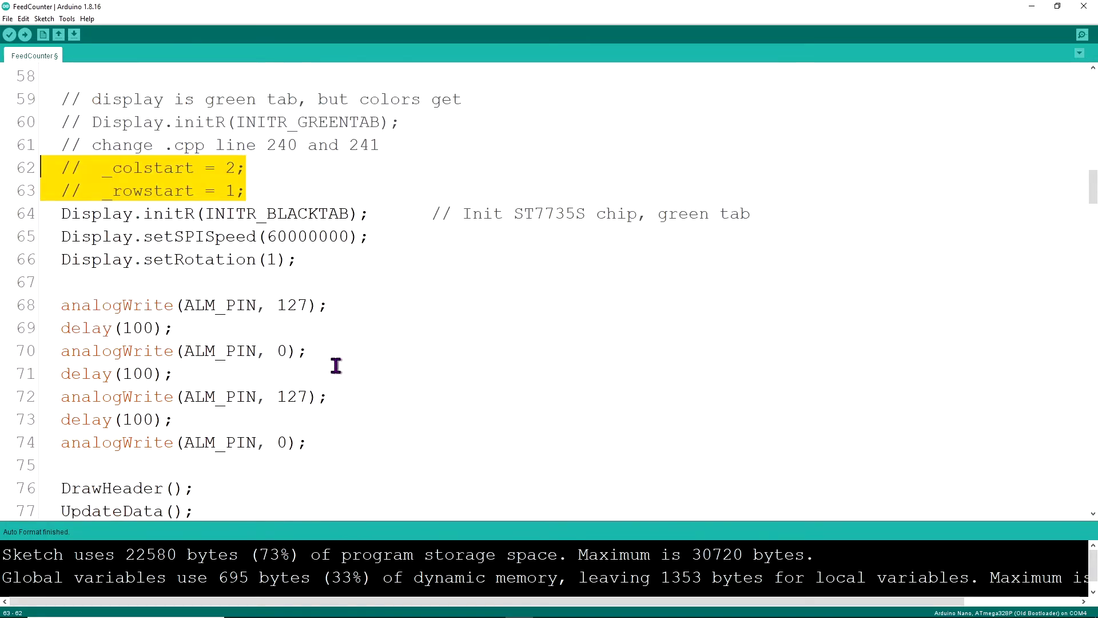
{"action": "mouse_move", "coordinate": [296, 260]}
{"action": "left_mouse_down"}
{"action": "mouse_move", "coordinate": [86, 260]}
{"action": "mouse_move", "coordinate": [52, 247]}
{"action": "left_mouse_up"}
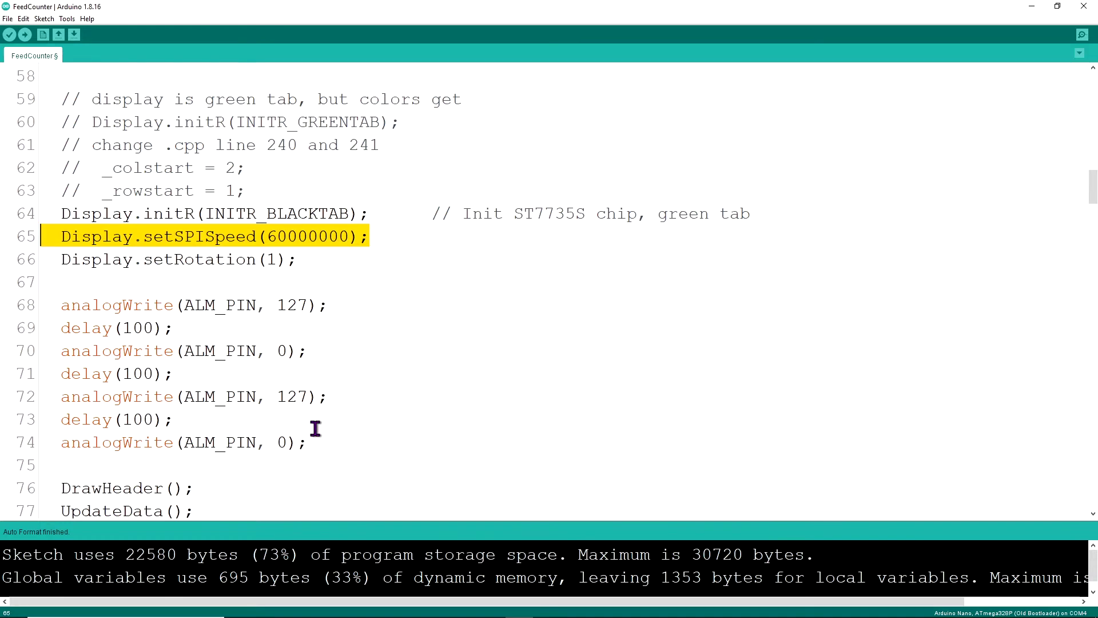
{"action": "left_click_drag", "start_coordinate": [308, 442], "coordinate": [5, 326]}
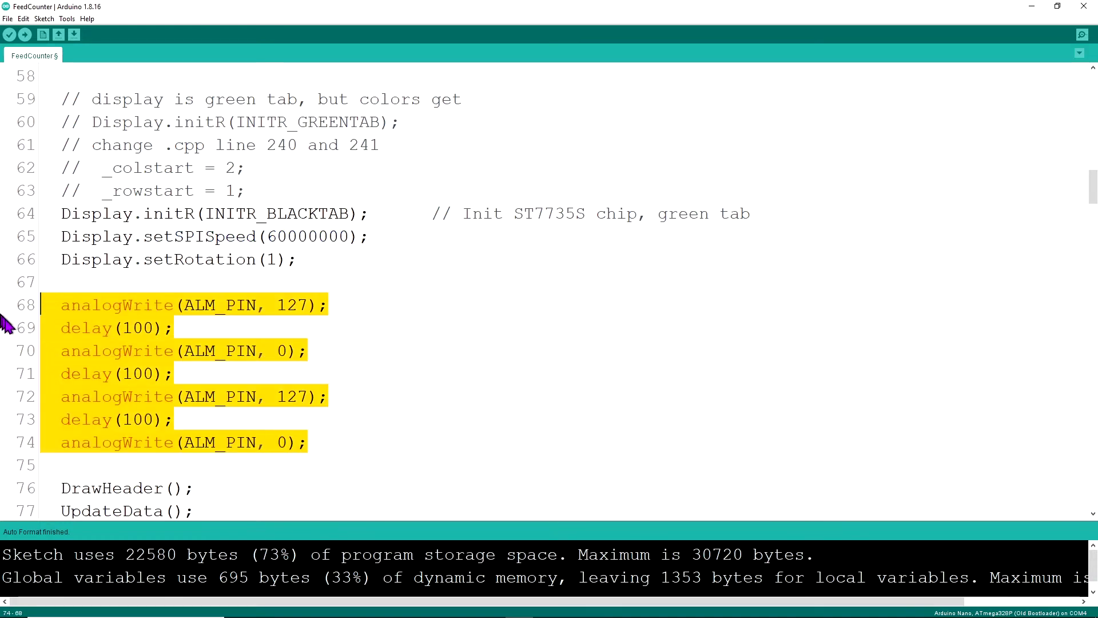
{"action": "scroll", "coordinate": [429, 335], "scroll_direction": "down", "scroll_amount": 3}
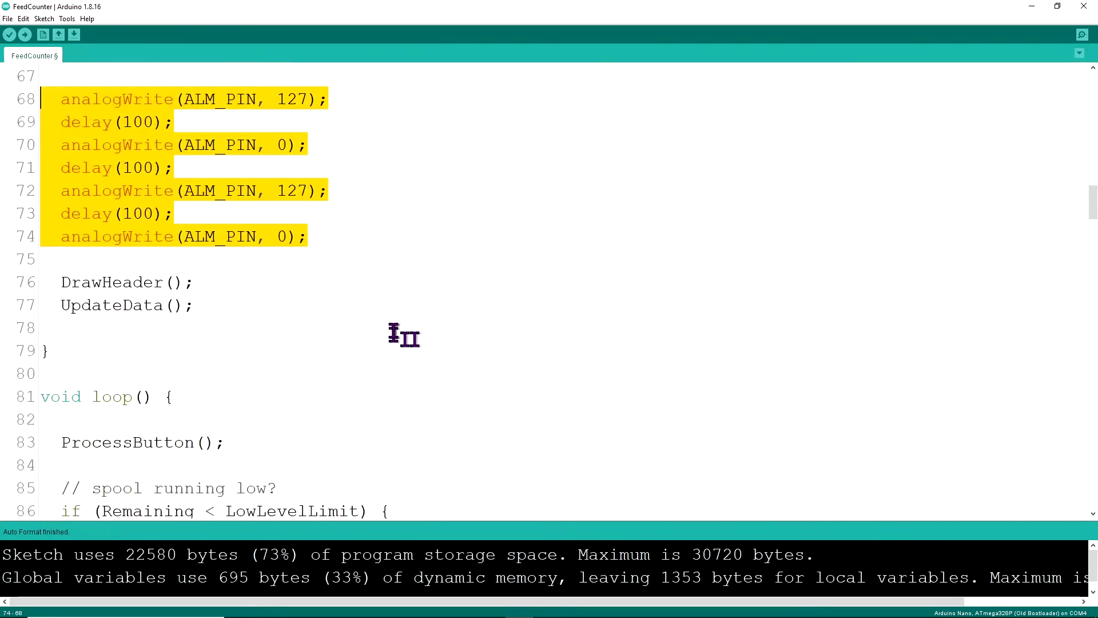
{"action": "left_click_drag", "start_coordinate": [195, 305], "coordinate": [12, 284]}
{"action": "scroll", "coordinate": [298, 321], "scroll_direction": "down", "scroll_amount": 2}
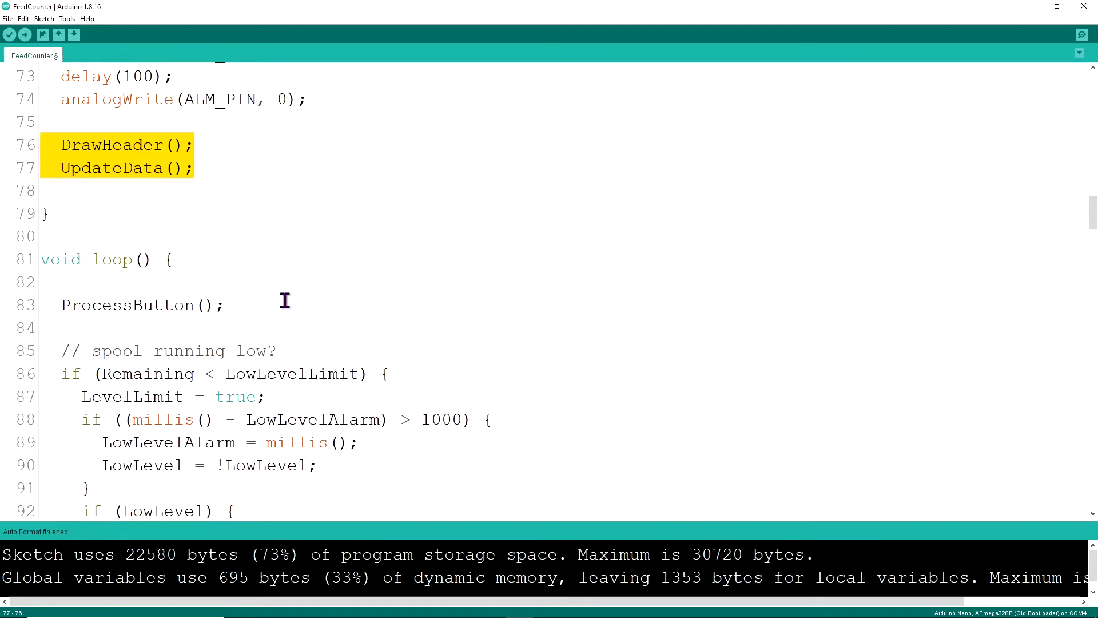
{"action": "scroll", "coordinate": [241, 307], "scroll_direction": "down", "scroll_amount": 1}
{"action": "scroll", "coordinate": [240, 306], "scroll_direction": "down", "scroll_amount": 1}
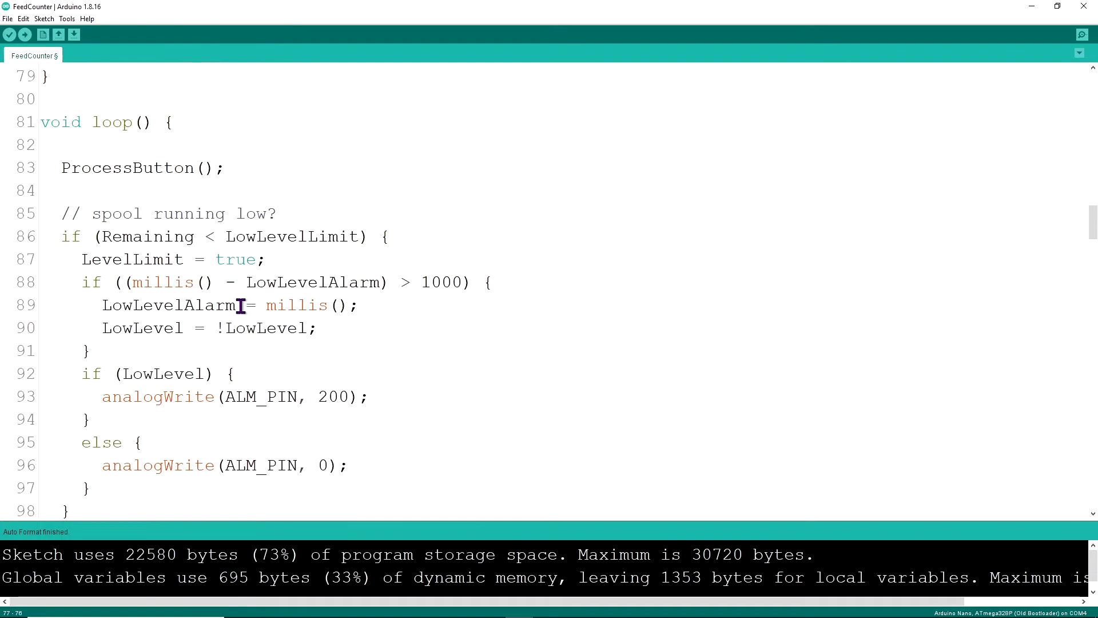
{"action": "scroll", "coordinate": [240, 306], "scroll_direction": "down", "scroll_amount": 2}
{"action": "scroll", "coordinate": [240, 306], "scroll_direction": "down", "scroll_amount": 5}
{"action": "scroll", "coordinate": [240, 306], "scroll_direction": "down", "scroll_amount": 4}
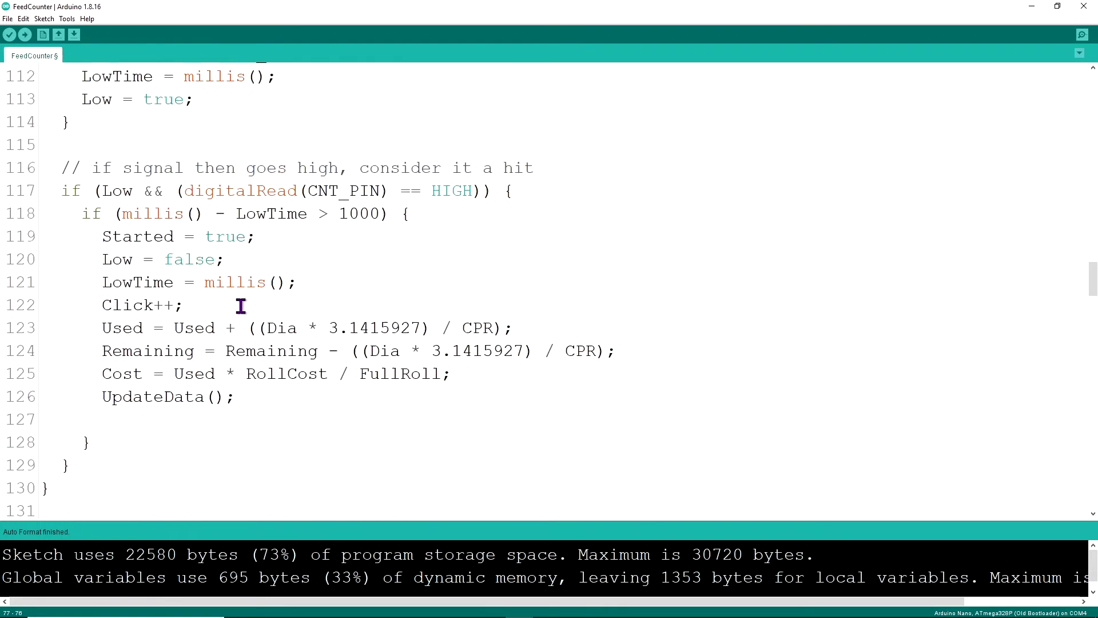
{"action": "scroll", "coordinate": [241, 306], "scroll_direction": "down", "scroll_amount": 1}
{"action": "scroll", "coordinate": [238, 305], "scroll_direction": "up", "scroll_amount": 2}
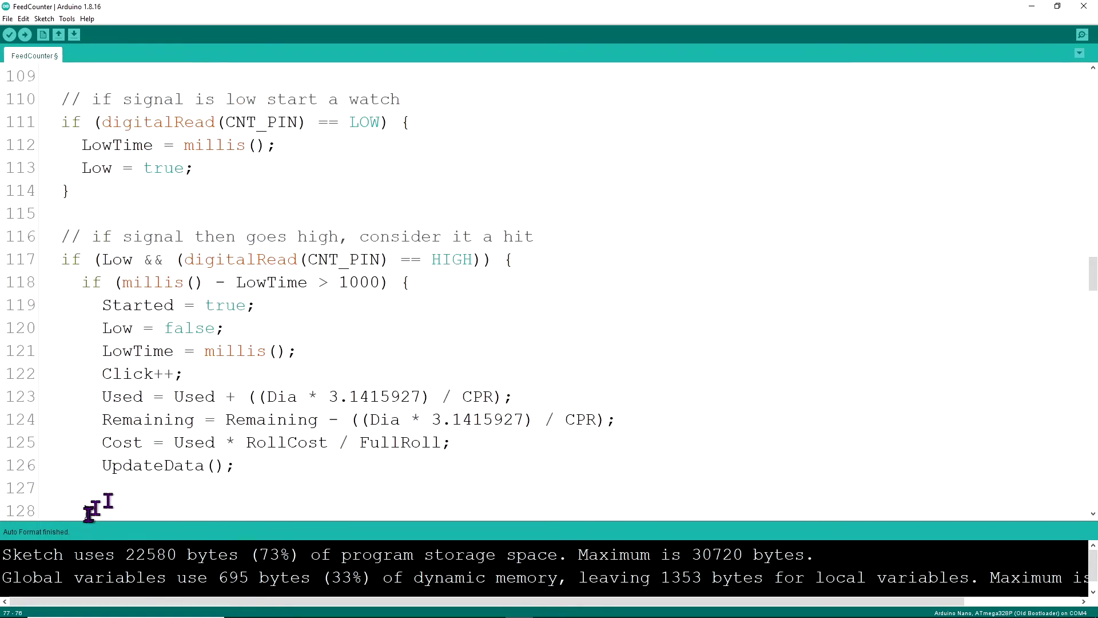
{"action": "mouse_move", "coordinate": [93, 506]}
{"action": "left_mouse_down"}
{"action": "mouse_move", "coordinate": [41, 305]}
{"action": "mouse_move", "coordinate": [27, 95]}
{"action": "left_mouse_up"}
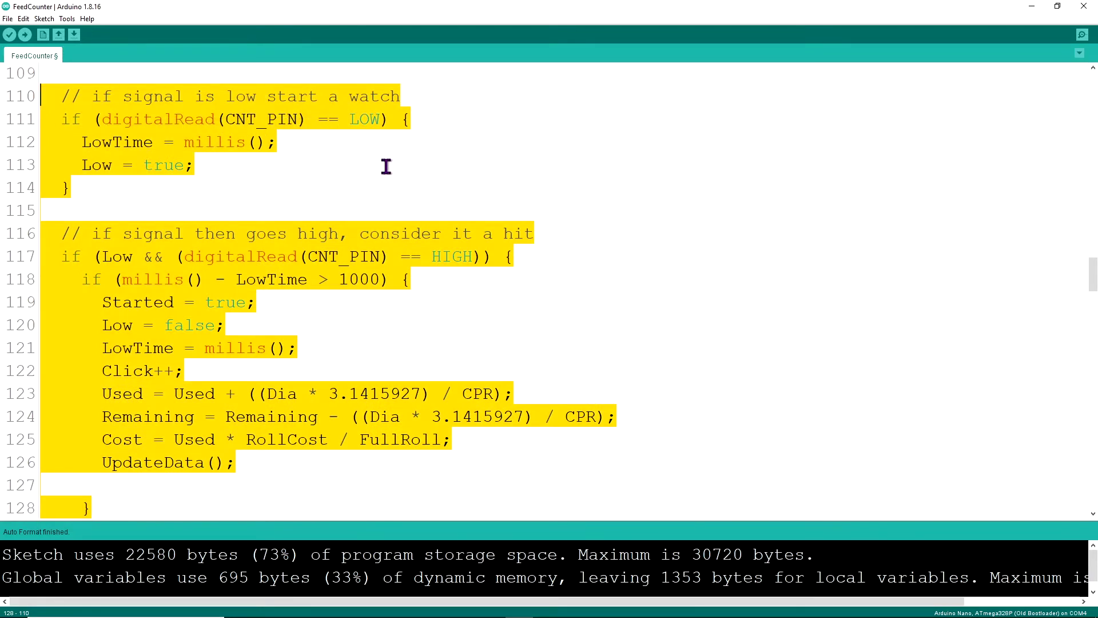
{"action": "scroll", "coordinate": [385, 165], "scroll_direction": "up", "scroll_amount": 3}
{"action": "scroll", "coordinate": [386, 166], "scroll_direction": "up", "scroll_amount": 4}
{"action": "scroll", "coordinate": [386, 166], "scroll_direction": "up", "scroll_amount": 2}
{"action": "scroll", "coordinate": [385, 166], "scroll_direction": "up", "scroll_amount": 1}
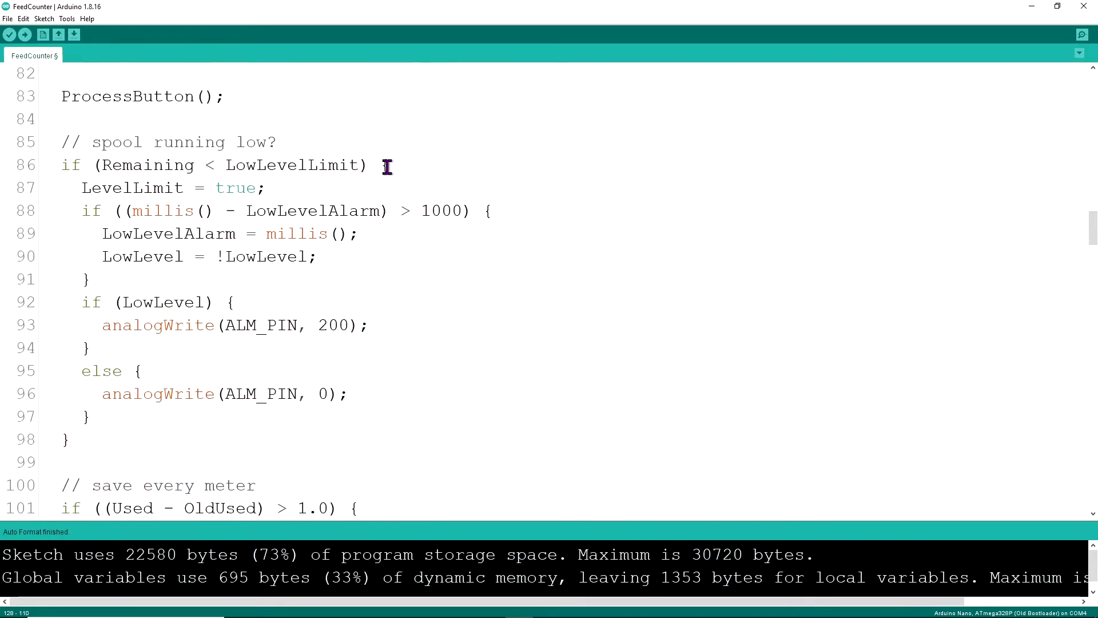
{"action": "scroll", "coordinate": [385, 165], "scroll_direction": "up", "scroll_amount": 1}
{"action": "scroll", "coordinate": [385, 166], "scroll_direction": "down", "scroll_amount": 1}
{"action": "left_click", "coordinate": [215, 458]}
{"action": "left_click_drag", "start_coordinate": [69, 440], "coordinate": [8, 142]}
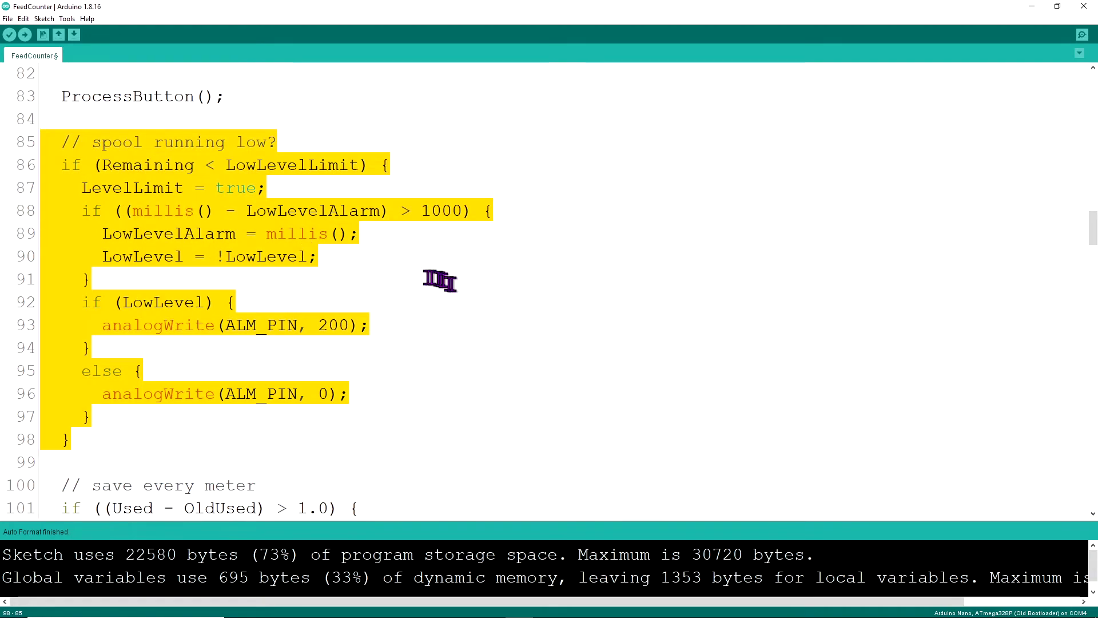
{"action": "scroll", "coordinate": [453, 286], "scroll_direction": "down", "scroll_amount": 3}
{"action": "scroll", "coordinate": [452, 285], "scroll_direction": "down", "scroll_amount": 2}
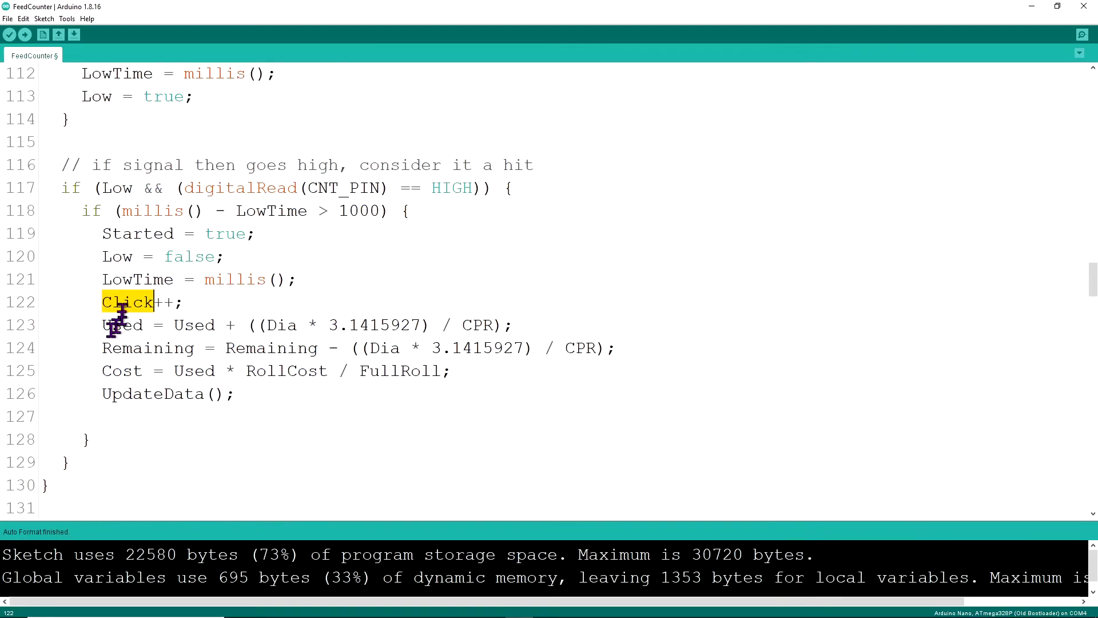
{"action": "left_click_drag", "start_coordinate": [101, 325], "coordinate": [534, 352]}
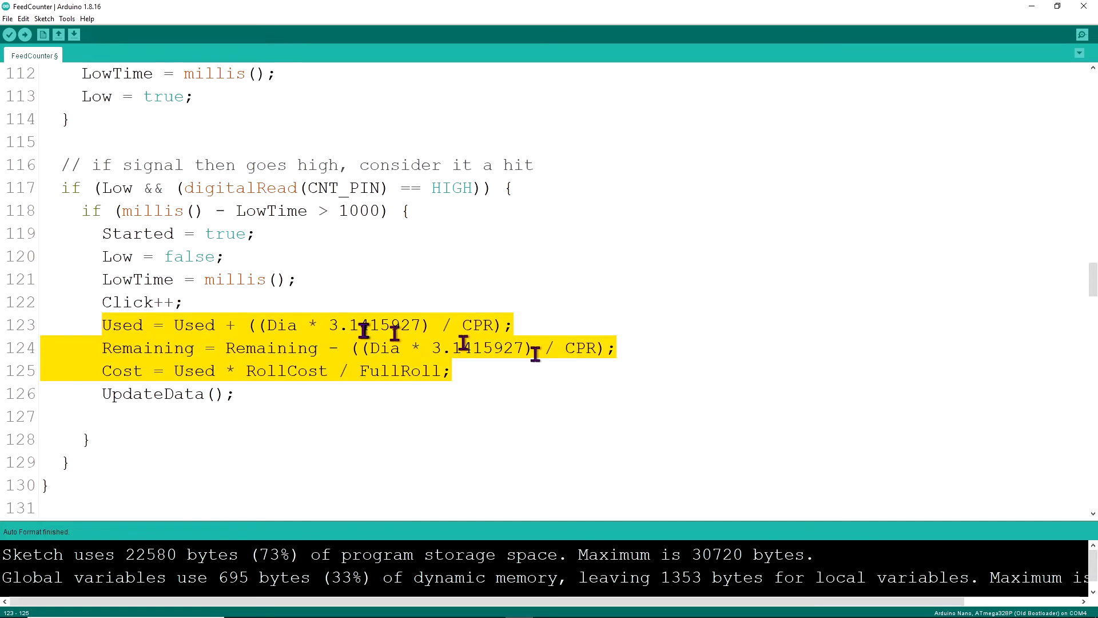
{"action": "scroll", "coordinate": [363, 329], "scroll_direction": "down", "scroll_amount": 1}
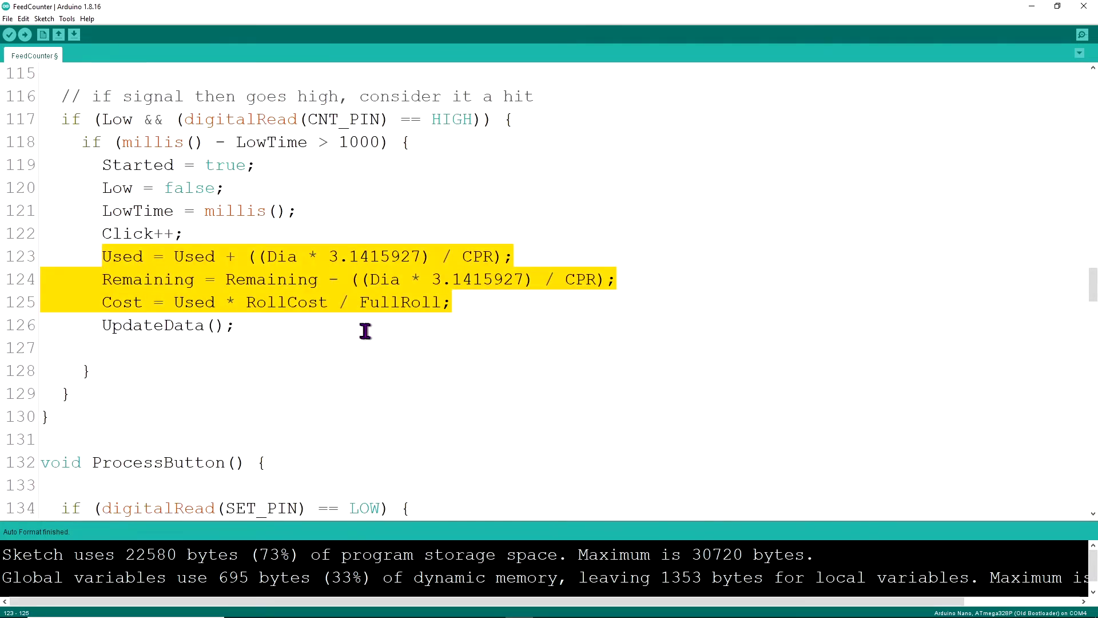
{"action": "scroll", "coordinate": [364, 332], "scroll_direction": "down", "scroll_amount": 1}
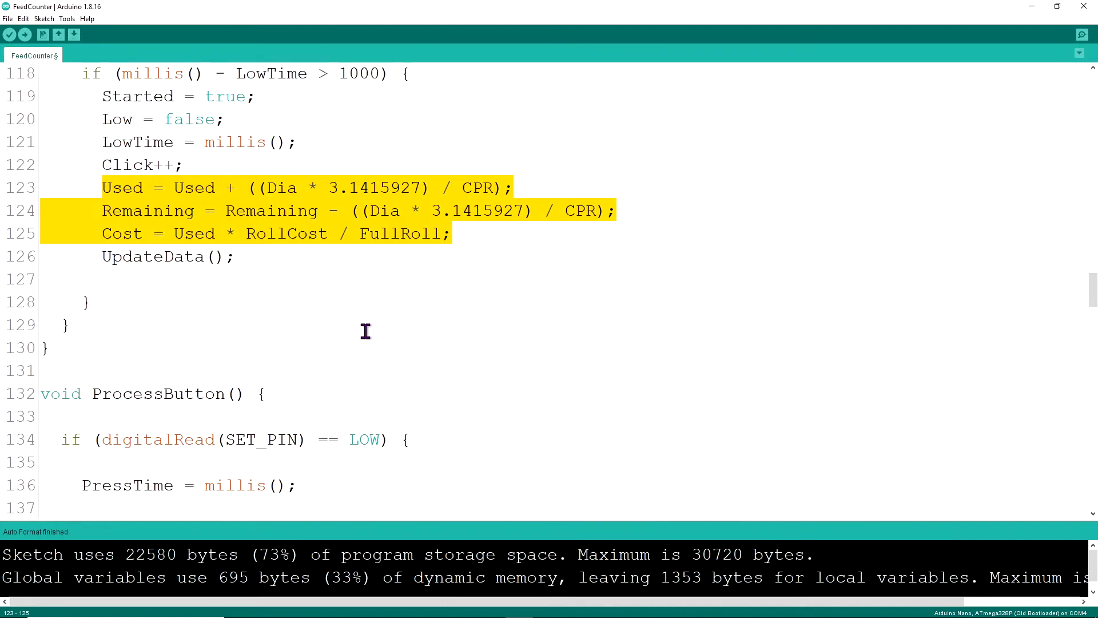
{"action": "scroll", "coordinate": [365, 331], "scroll_direction": "down", "scroll_amount": 1}
{"action": "scroll", "coordinate": [365, 331], "scroll_direction": "down", "scroll_amount": 1}
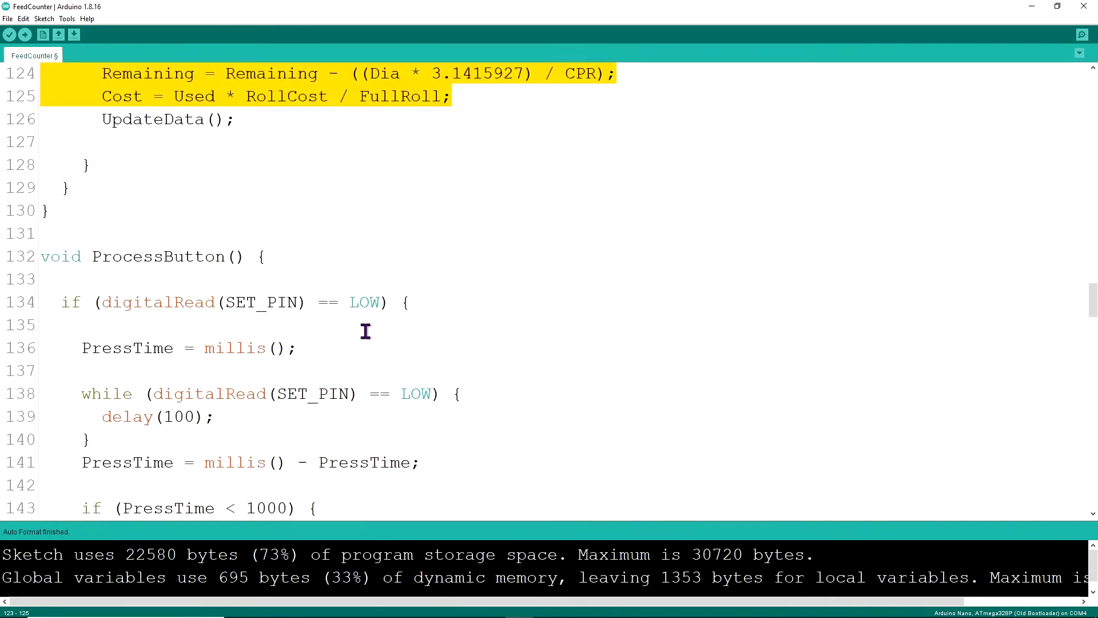
{"action": "scroll", "coordinate": [365, 331], "scroll_direction": "down", "scroll_amount": 1}
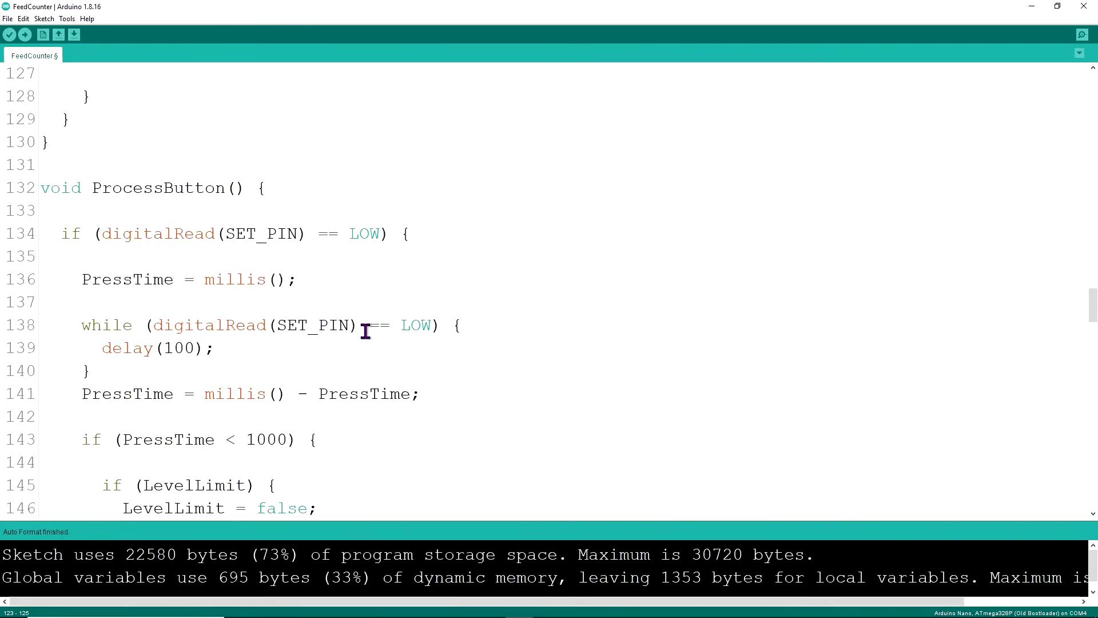
{"action": "scroll", "coordinate": [105, 273], "scroll_direction": "down", "scroll_amount": 1}
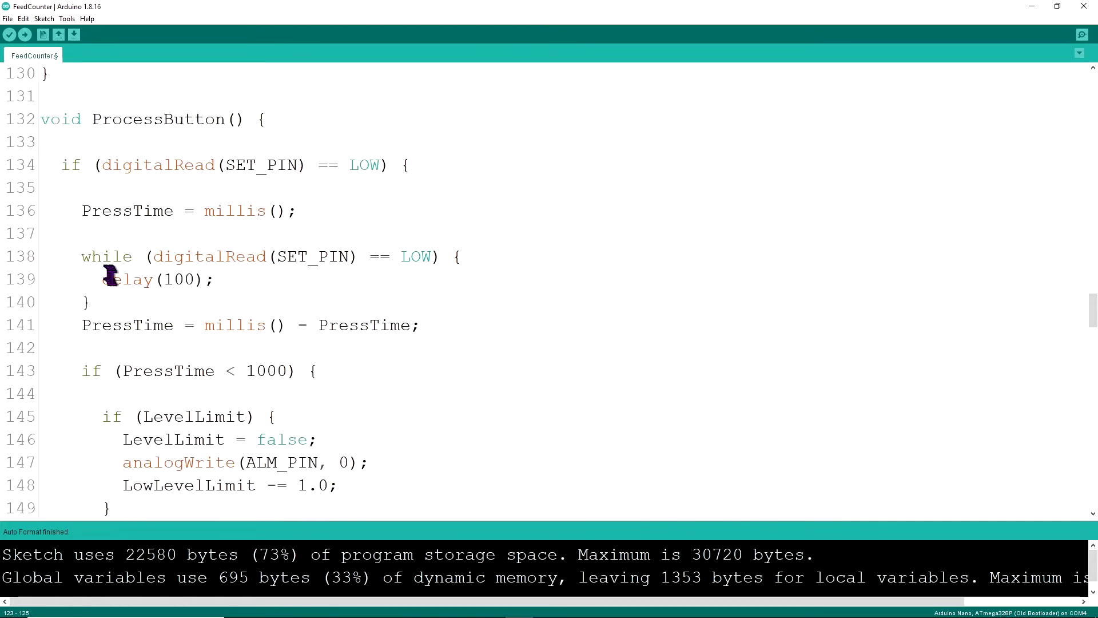
{"action": "scroll", "coordinate": [110, 277], "scroll_direction": "down", "scroll_amount": 1}
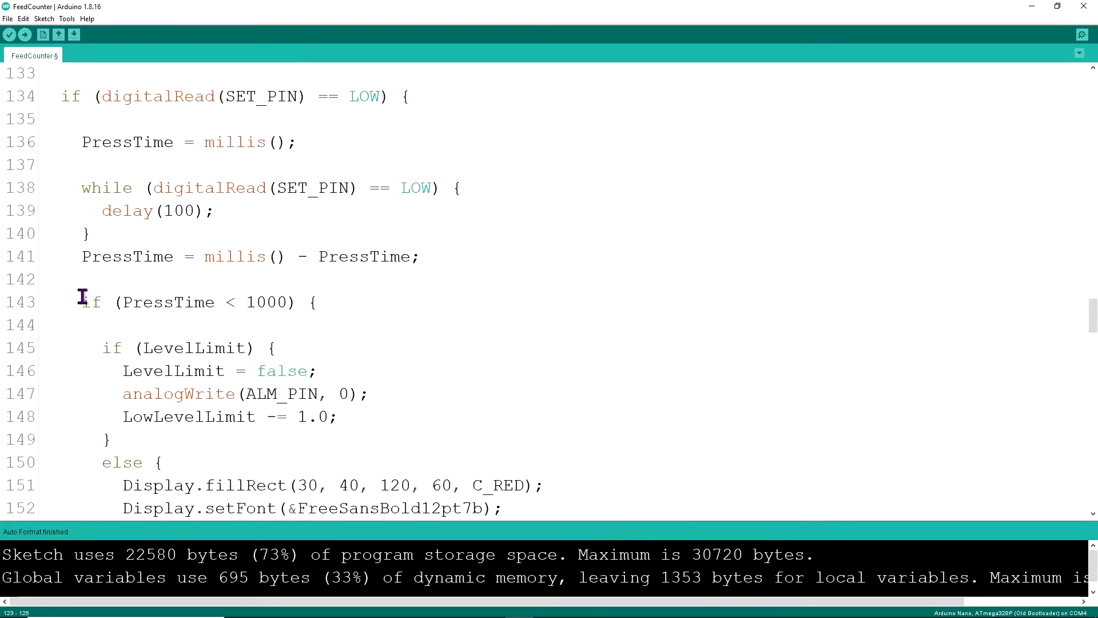
{"action": "scroll", "coordinate": [81, 300], "scroll_direction": "down", "scroll_amount": 1}
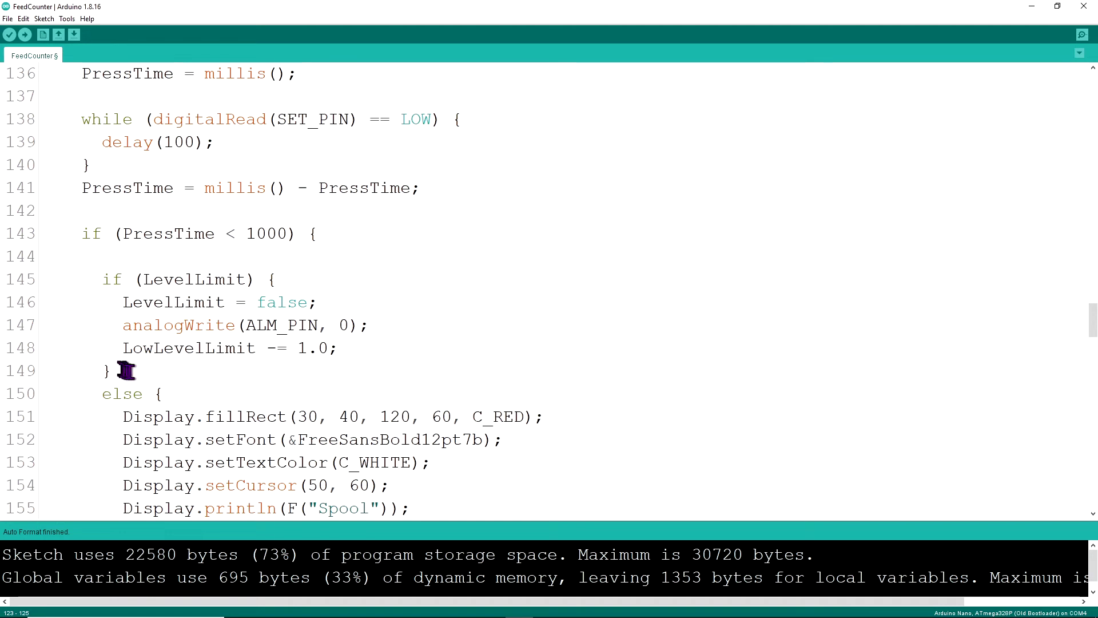
{"action": "scroll", "coordinate": [126, 372], "scroll_direction": "down", "scroll_amount": 1}
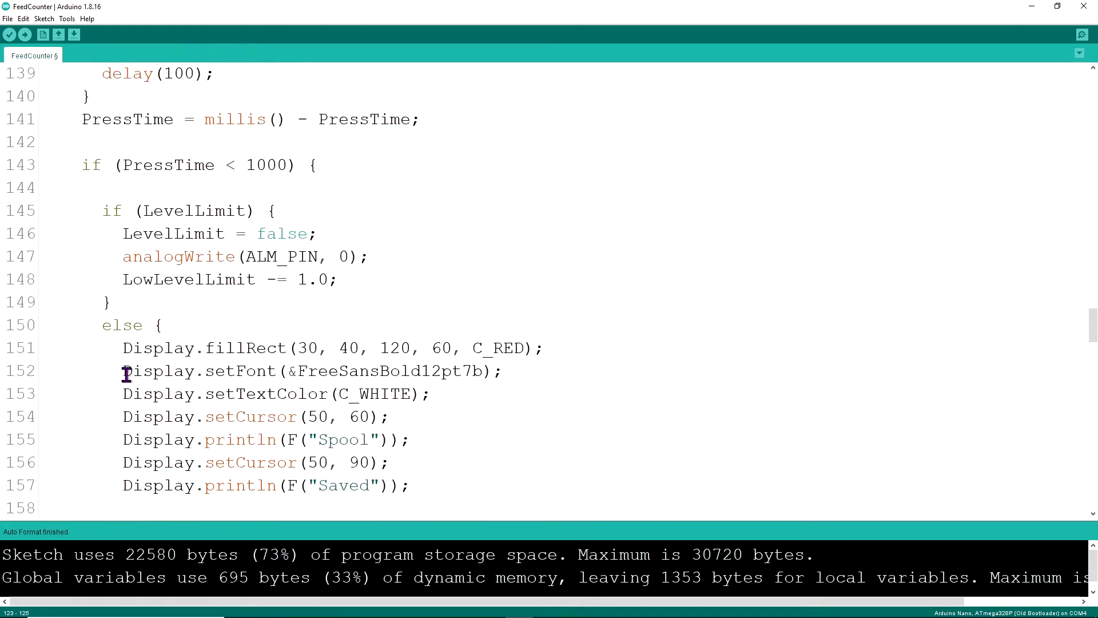
{"action": "scroll", "coordinate": [126, 371], "scroll_direction": "down", "scroll_amount": 1}
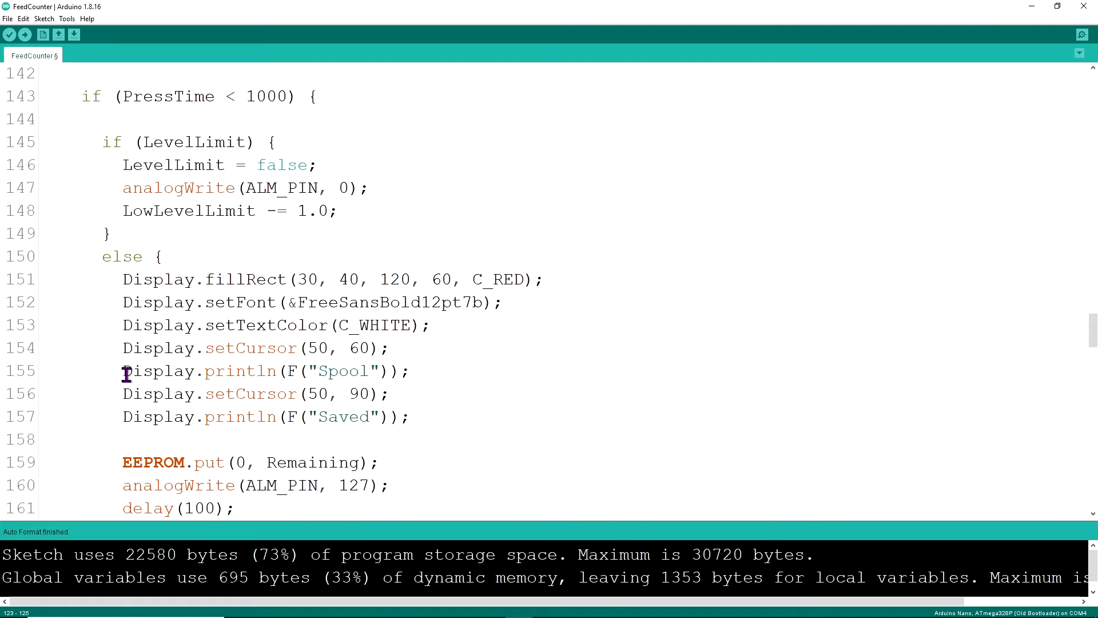
{"action": "scroll", "coordinate": [127, 372], "scroll_direction": "down", "scroll_amount": 1}
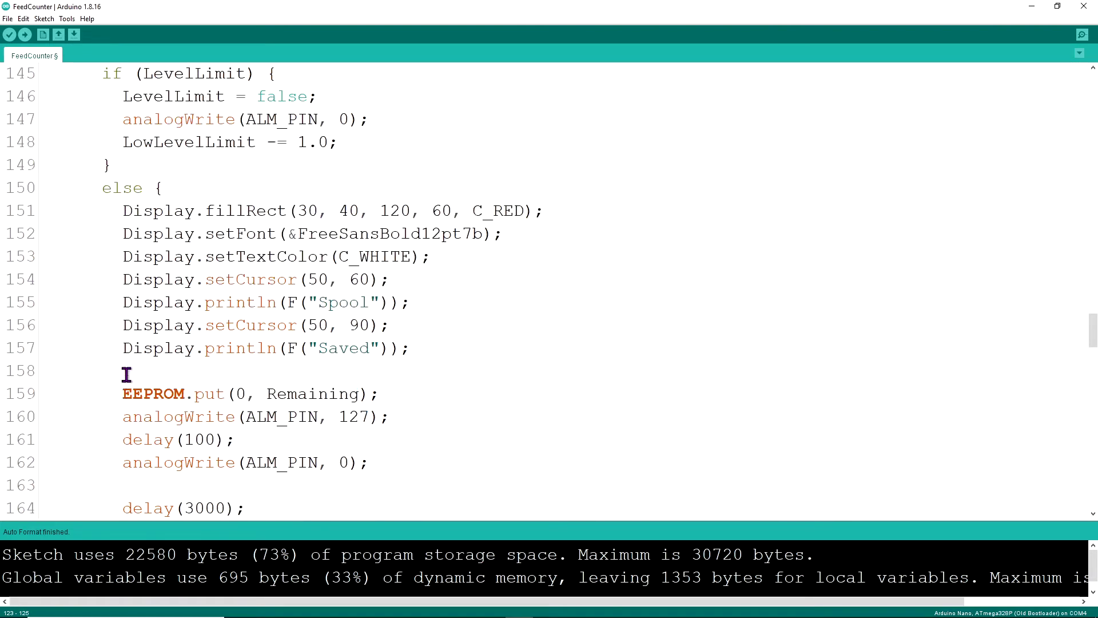
{"action": "scroll", "coordinate": [127, 372], "scroll_direction": "down", "scroll_amount": 3}
{"action": "scroll", "coordinate": [127, 372], "scroll_direction": "down", "scroll_amount": 3}
{"action": "scroll", "coordinate": [127, 372], "scroll_direction": "down", "scroll_amount": 2}
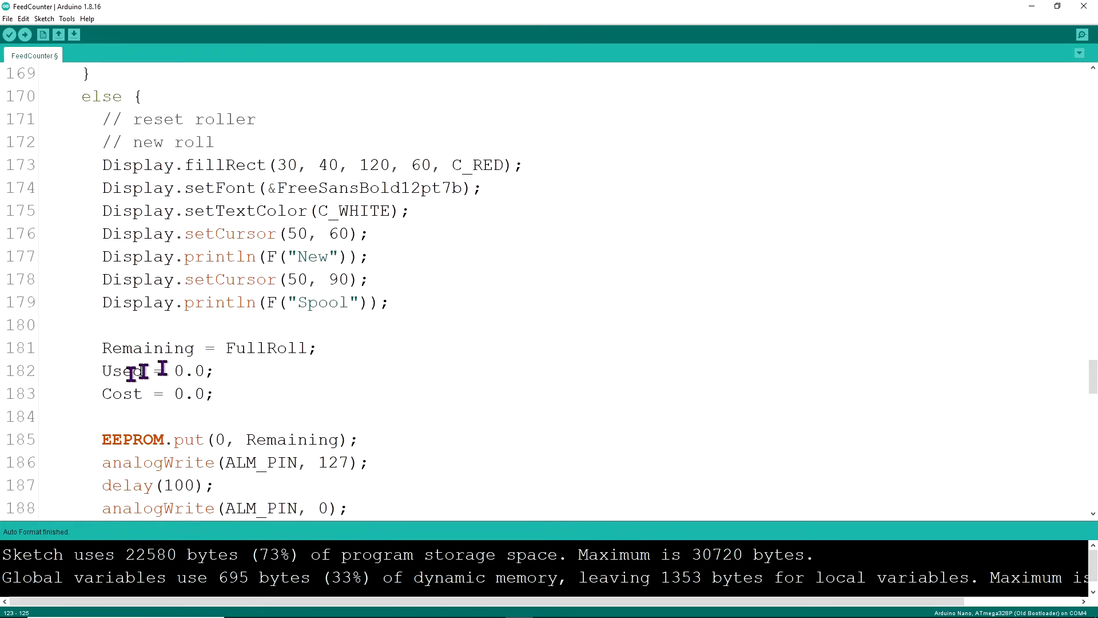
{"action": "mouse_move", "coordinate": [395, 302]}
{"action": "left_mouse_down"}
{"action": "mouse_move", "coordinate": [4, 197]}
{"action": "mouse_move", "coordinate": [5, 165]}
{"action": "left_mouse_up"}
{"action": "scroll", "coordinate": [283, 348], "scroll_direction": "down", "scroll_amount": 1}
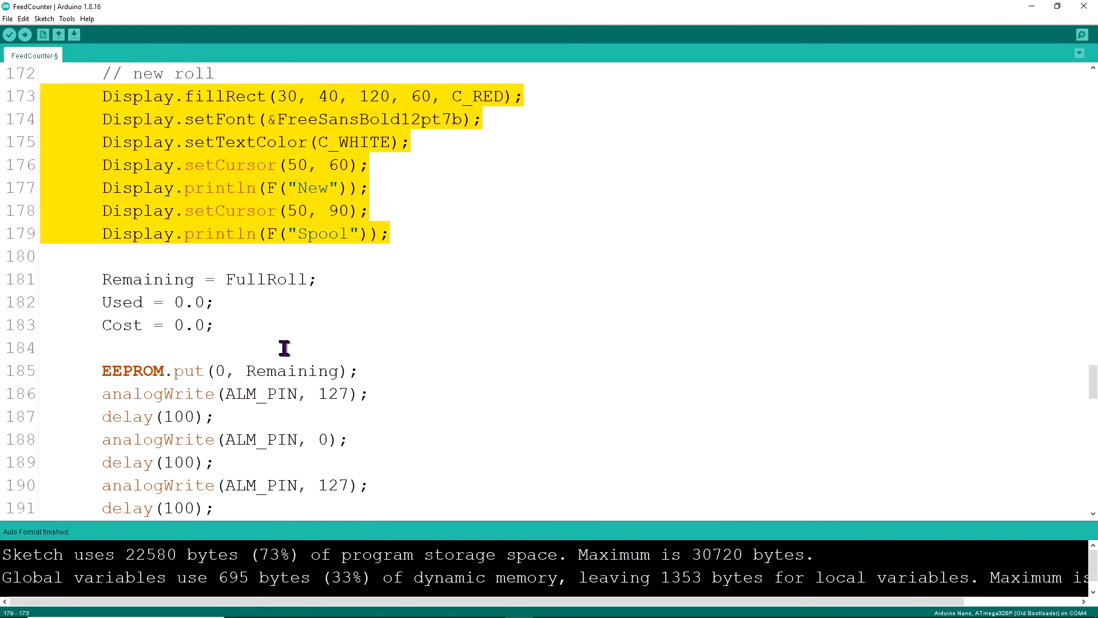